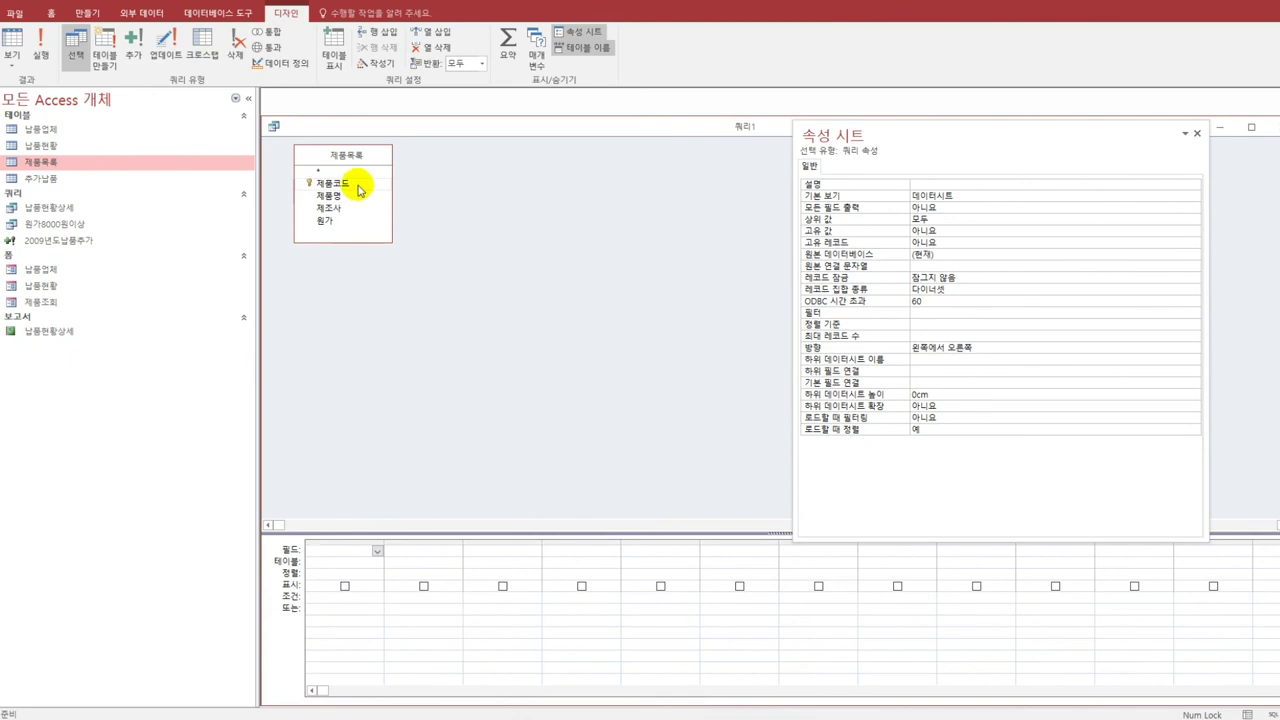
Add the 제품코드, 제품명, 제조사 and 원가 fields from the 제품목록 table to the query grid.
{"action": "double_click", "coordinate": [357, 184]}
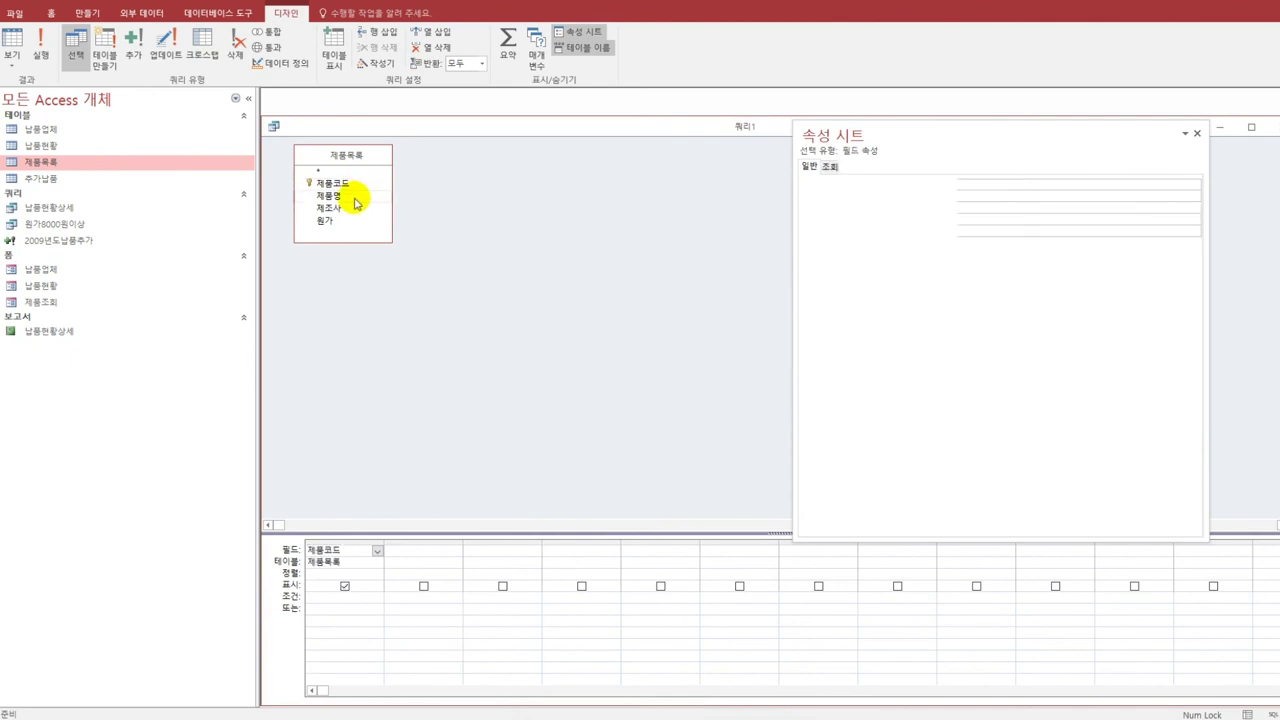
{"action": "double_click", "coordinate": [356, 197]}
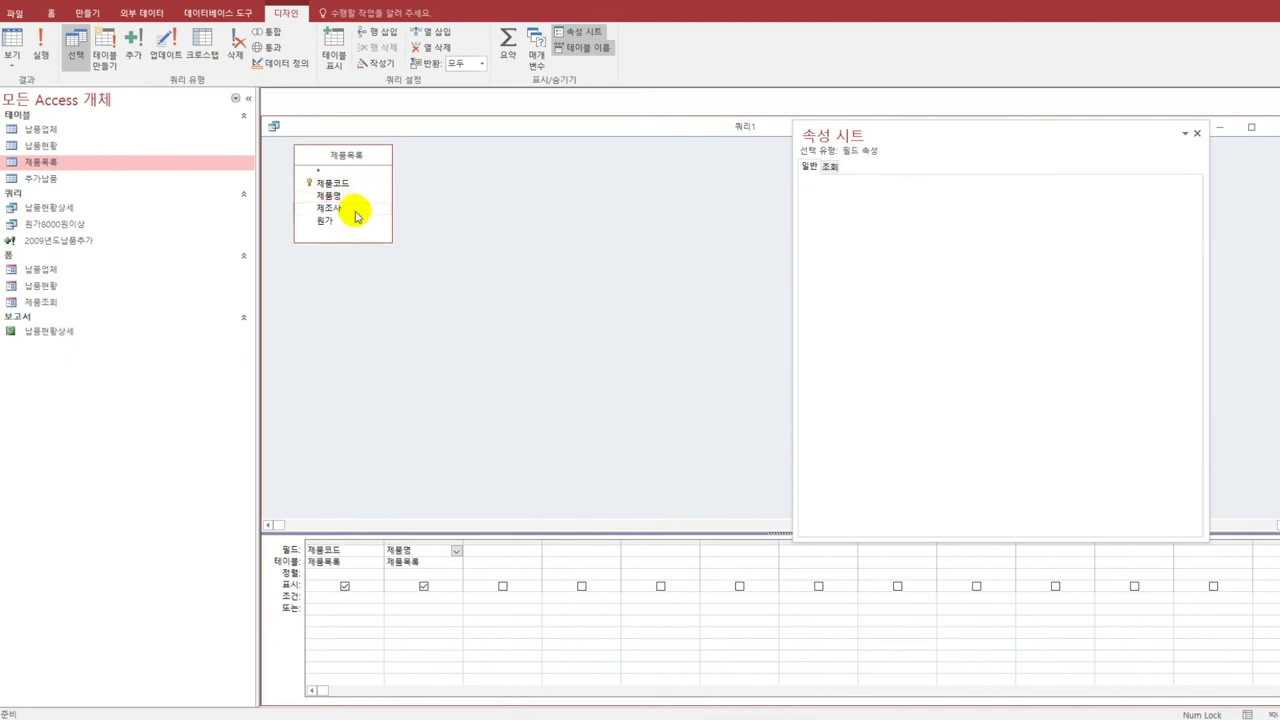
{"action": "double_click", "coordinate": [357, 209]}
{"action": "double_click", "coordinate": [355, 222]}
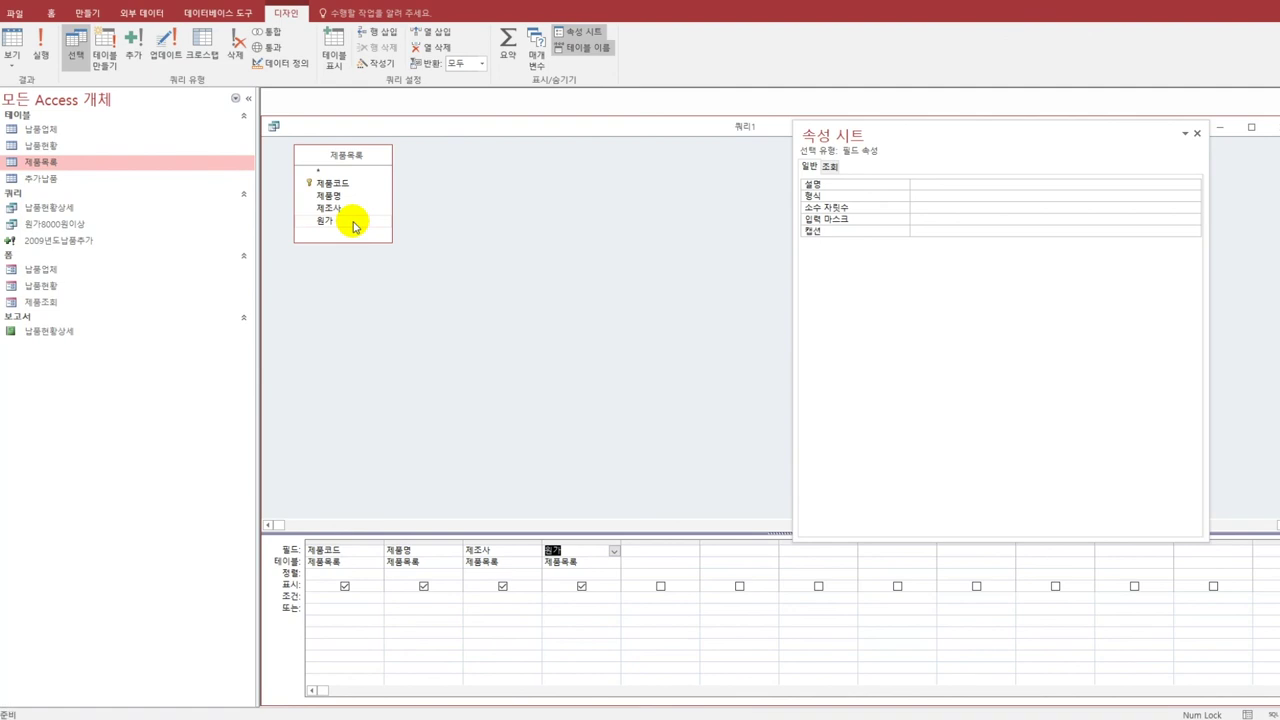
Check the 납품현황 table, then give the widened 제품코드 column the criterion not in (select 제품코드 from 납품현황).
{"action": "double_click", "coordinate": [88, 147]}
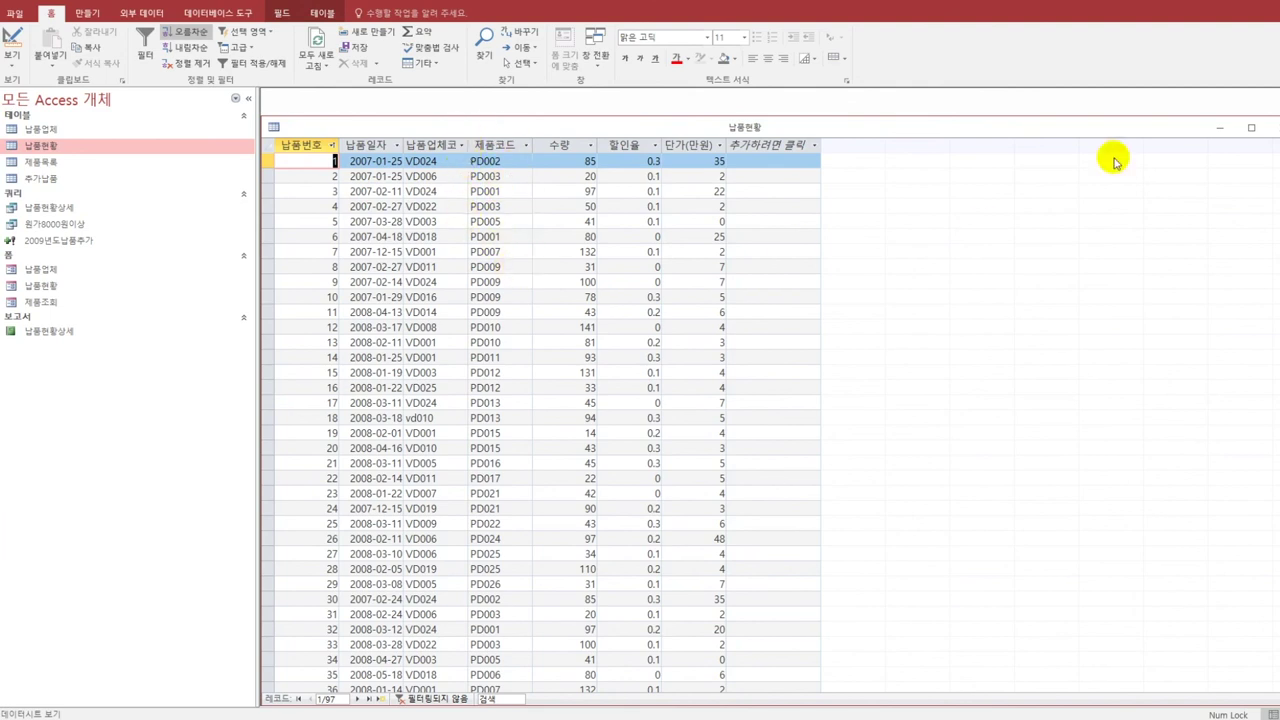
{"action": "left_click", "coordinate": [1275, 127]}
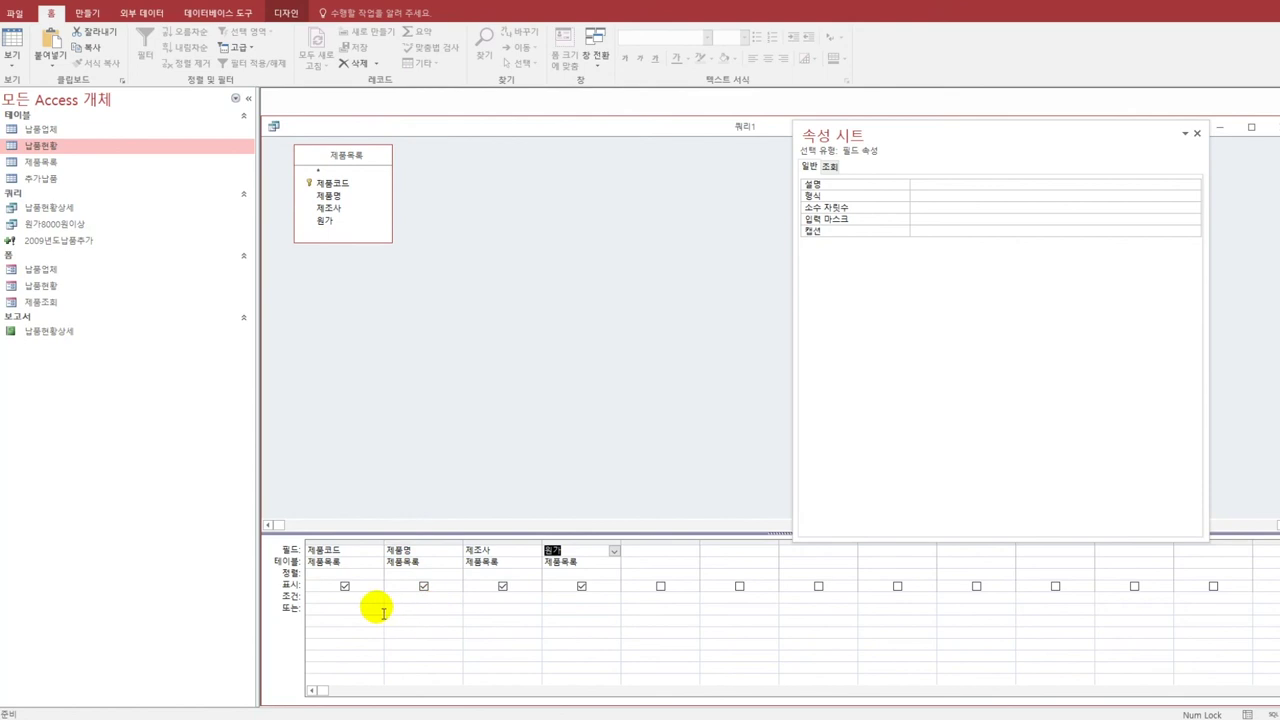
{"action": "left_click", "coordinate": [343, 597]}
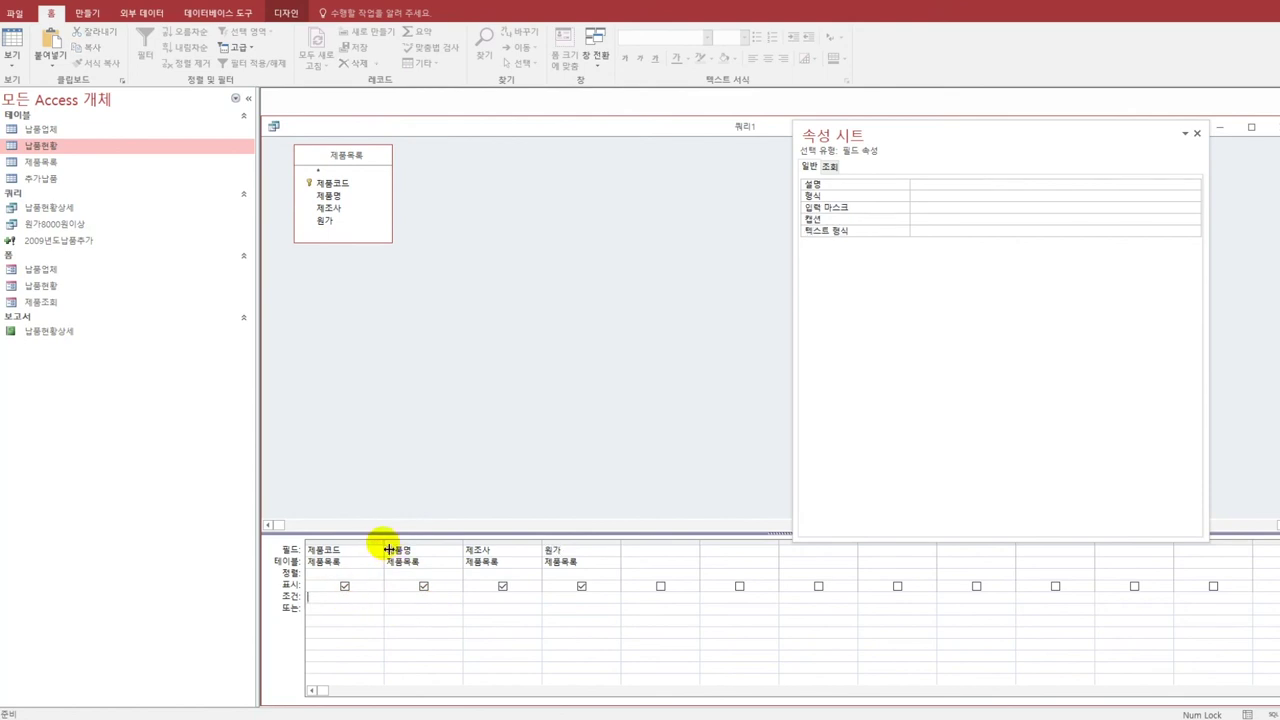
{"action": "left_click_drag", "start_coordinate": [388, 550], "coordinate": [590, 558]}
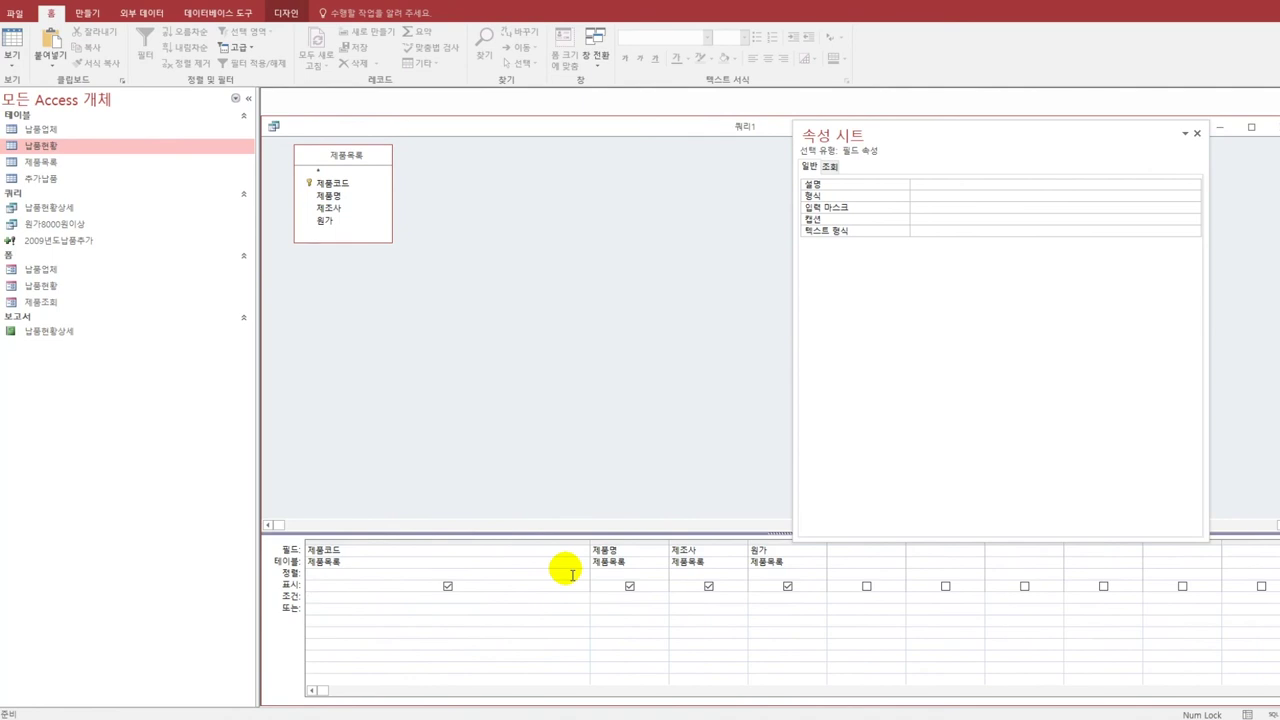
{"action": "type", "text": "not"}
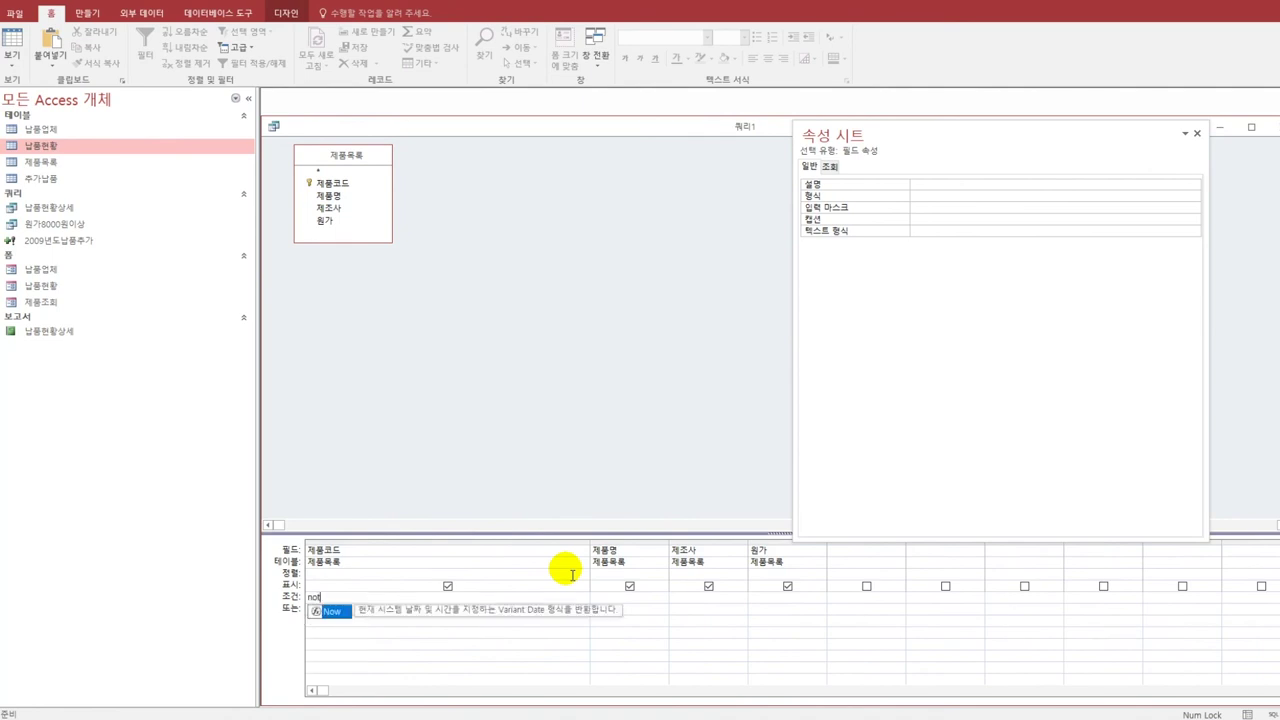
{"action": "type", "text": " in (select"}
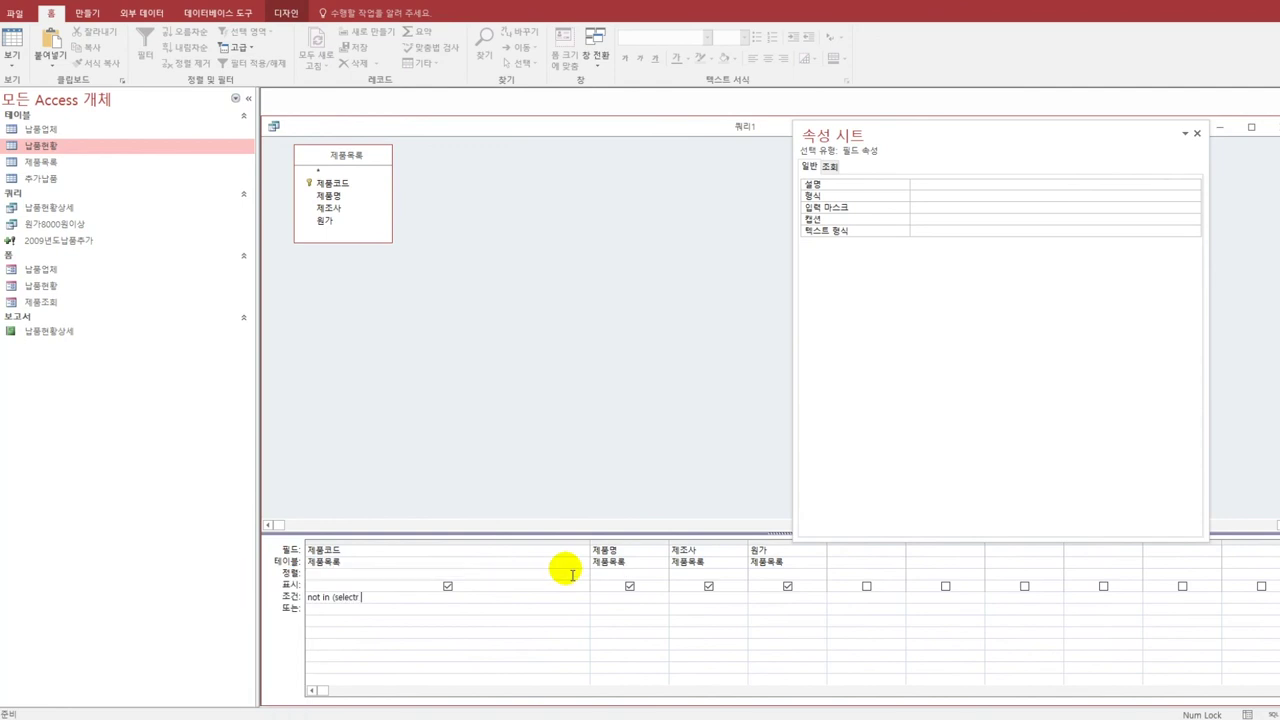
{"action": "type", "text": " 제품코드 from 납품현황"}
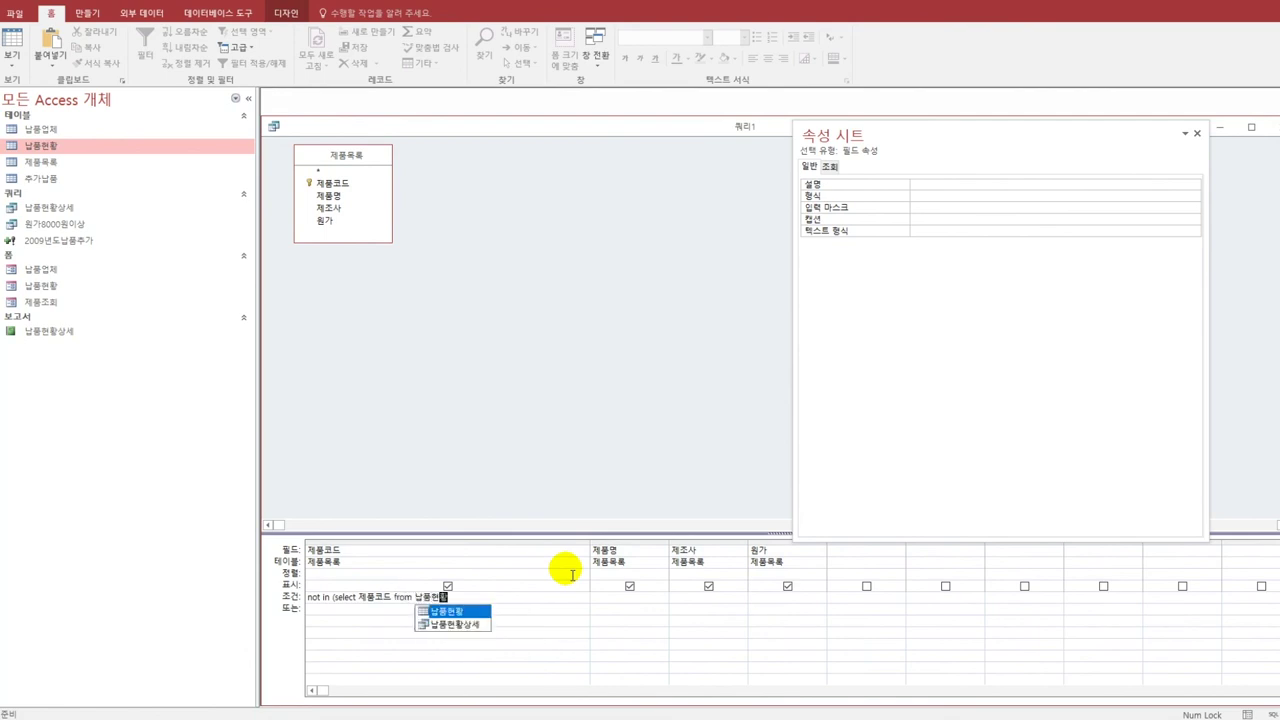
{"action": "type", "text": ")"}
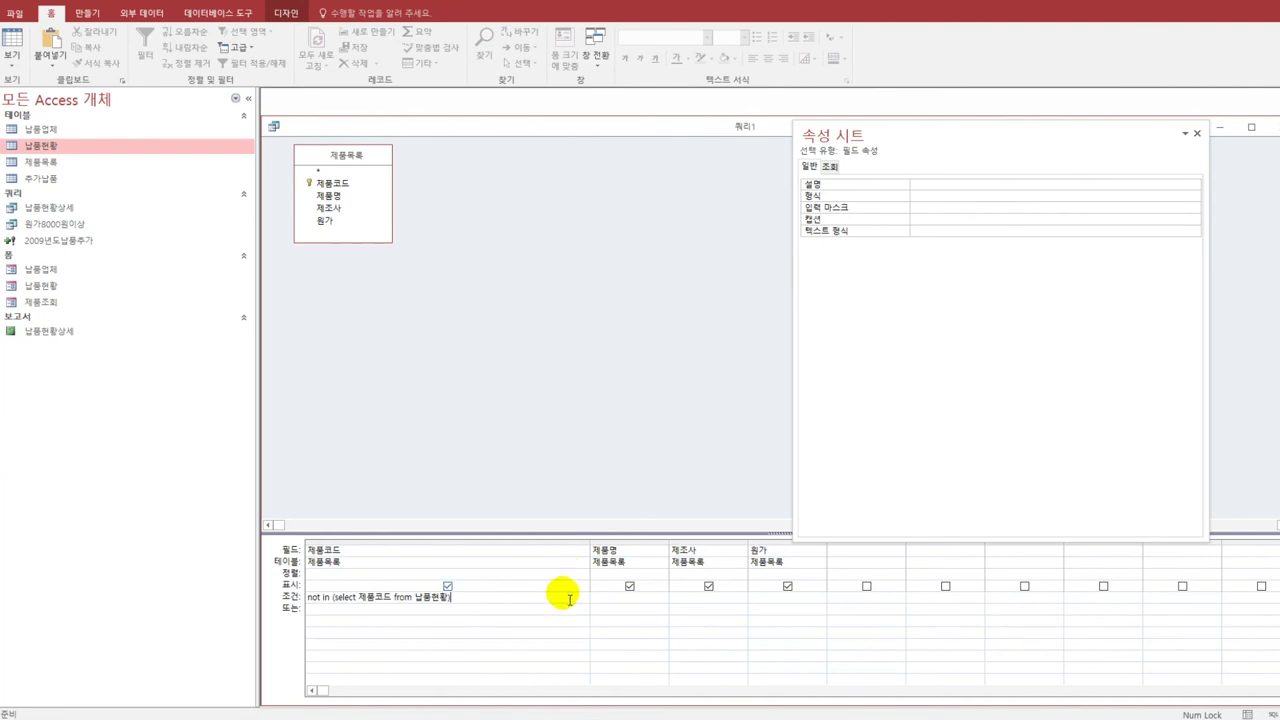
View the query's results, save the query as 미구매제품현황 and close it.
{"action": "left_click", "coordinate": [14, 36]}
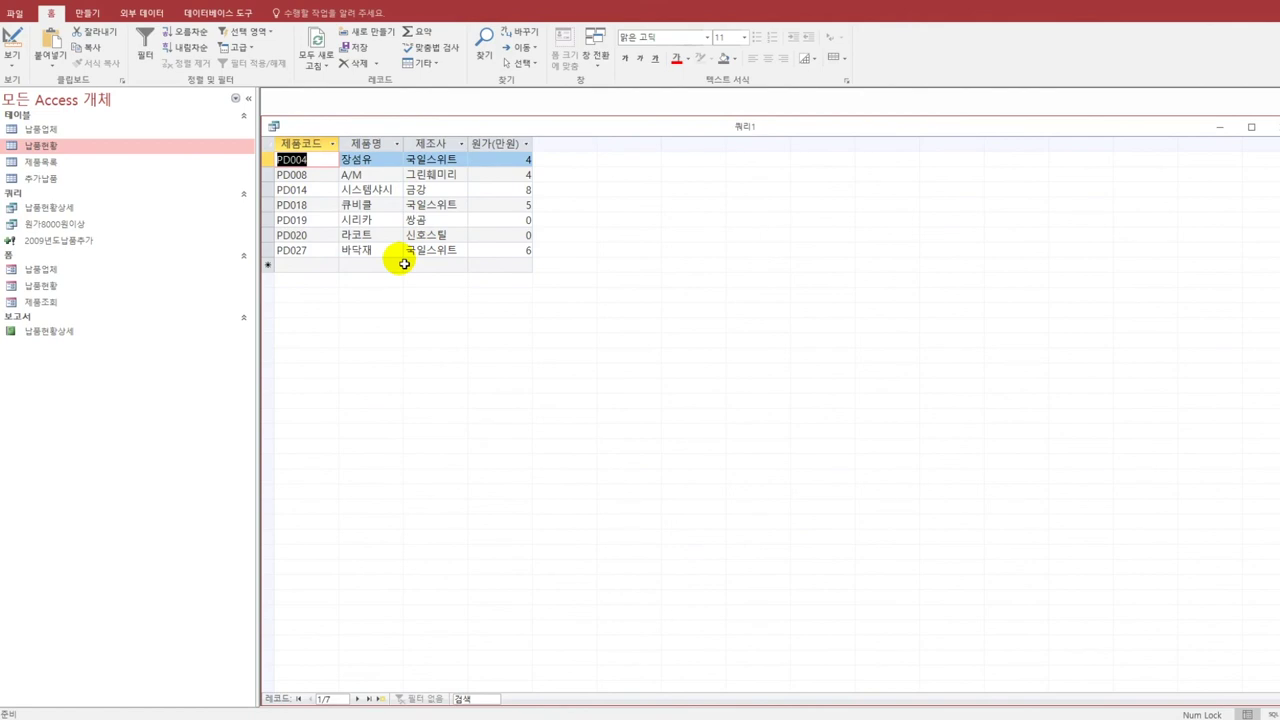
{"action": "left_click", "coordinate": [16, 2]}
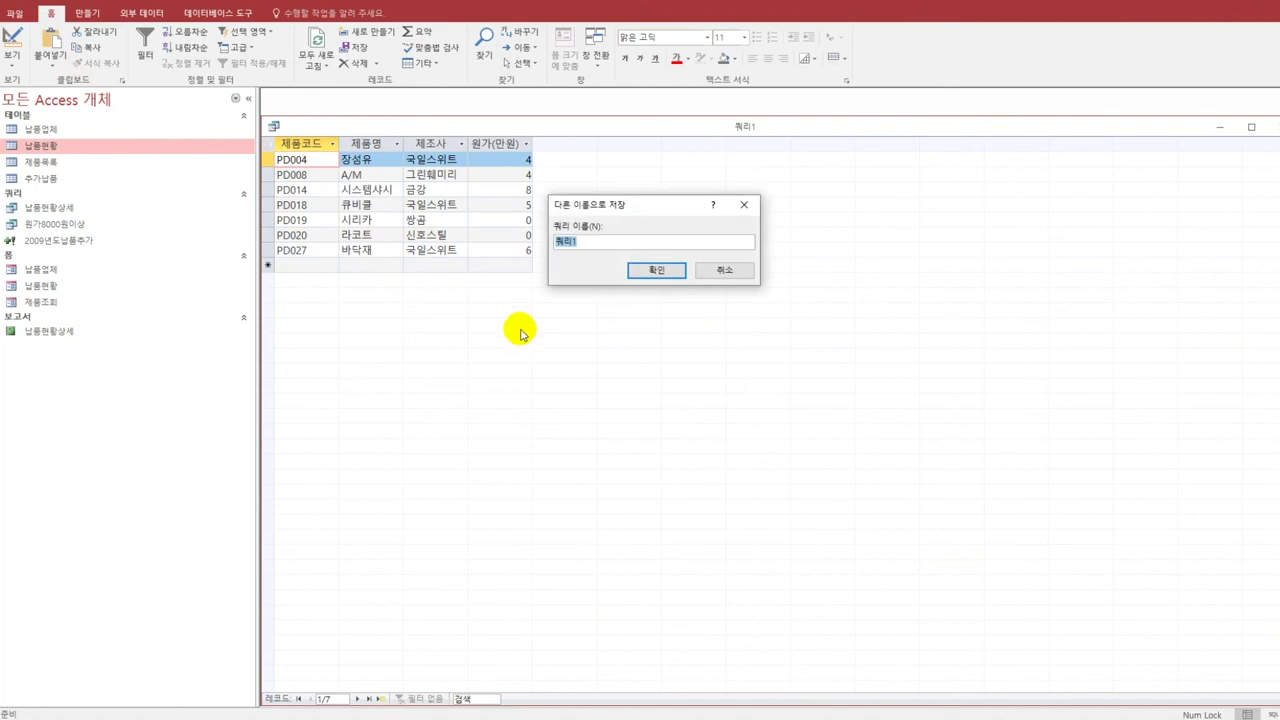
{"action": "type", "text": "미구매제품현황"}
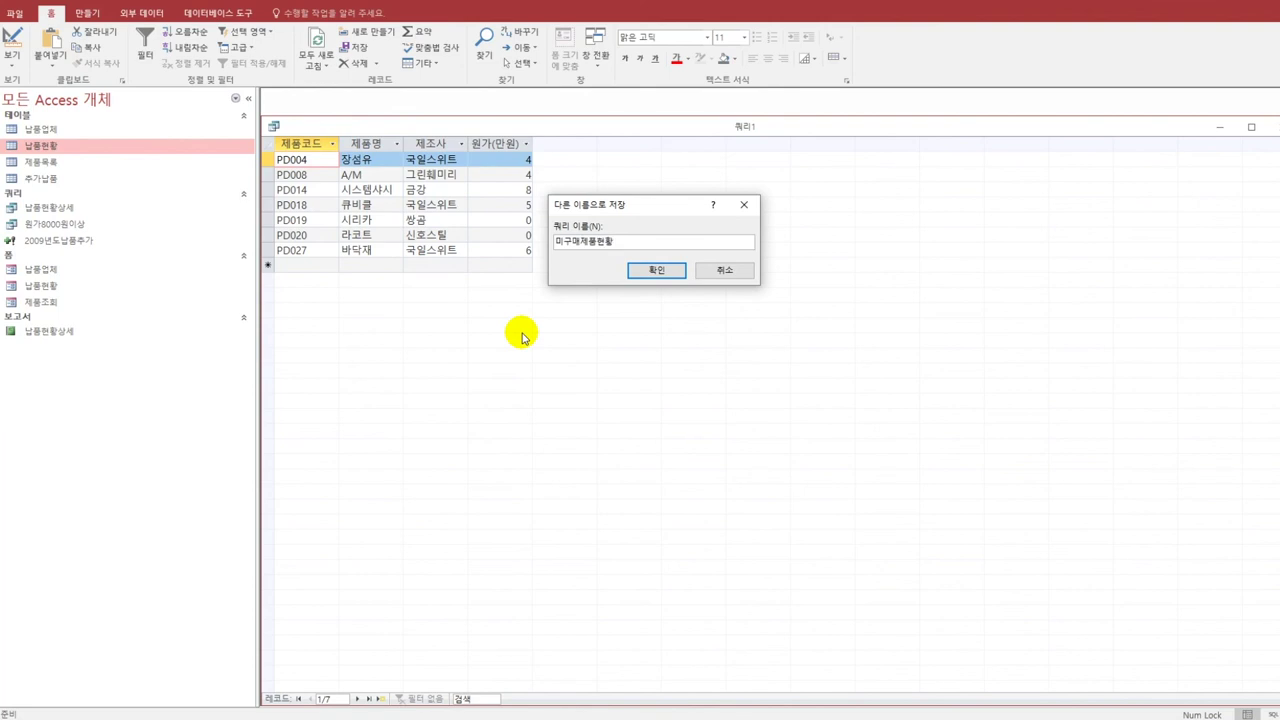
{"action": "left_click", "coordinate": [640, 270]}
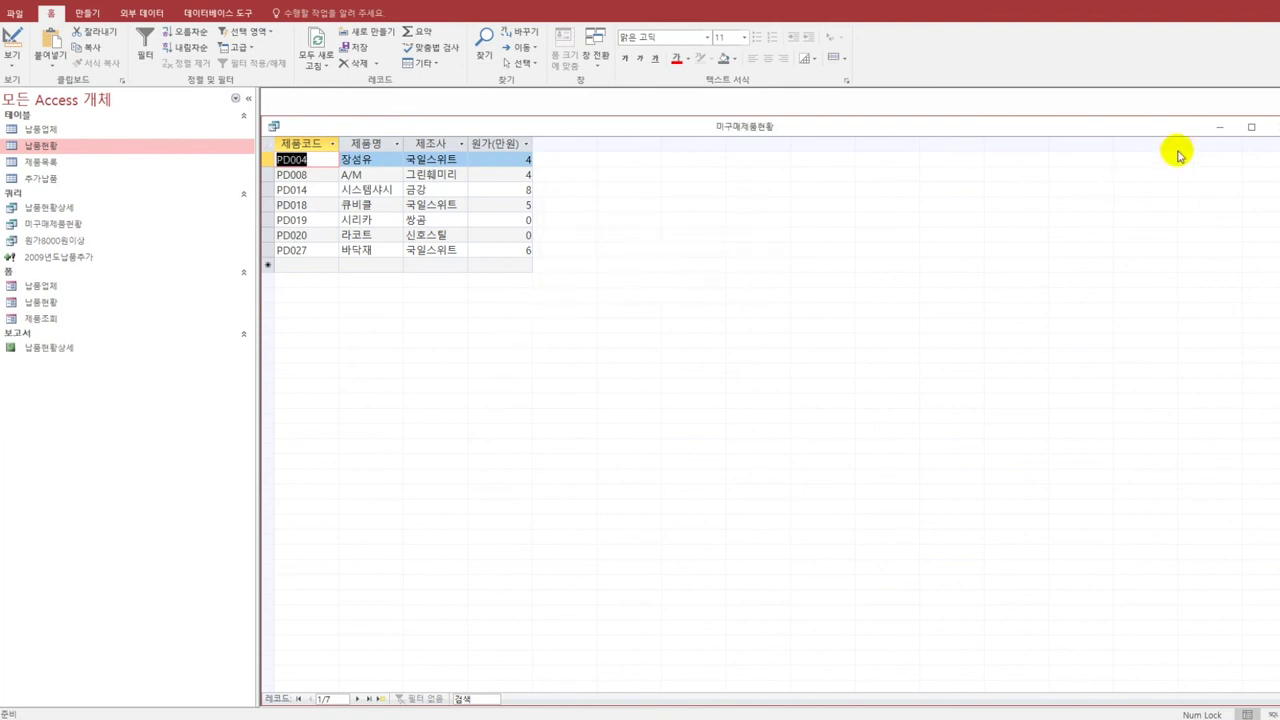
{"action": "left_click", "coordinate": [1270, 126]}
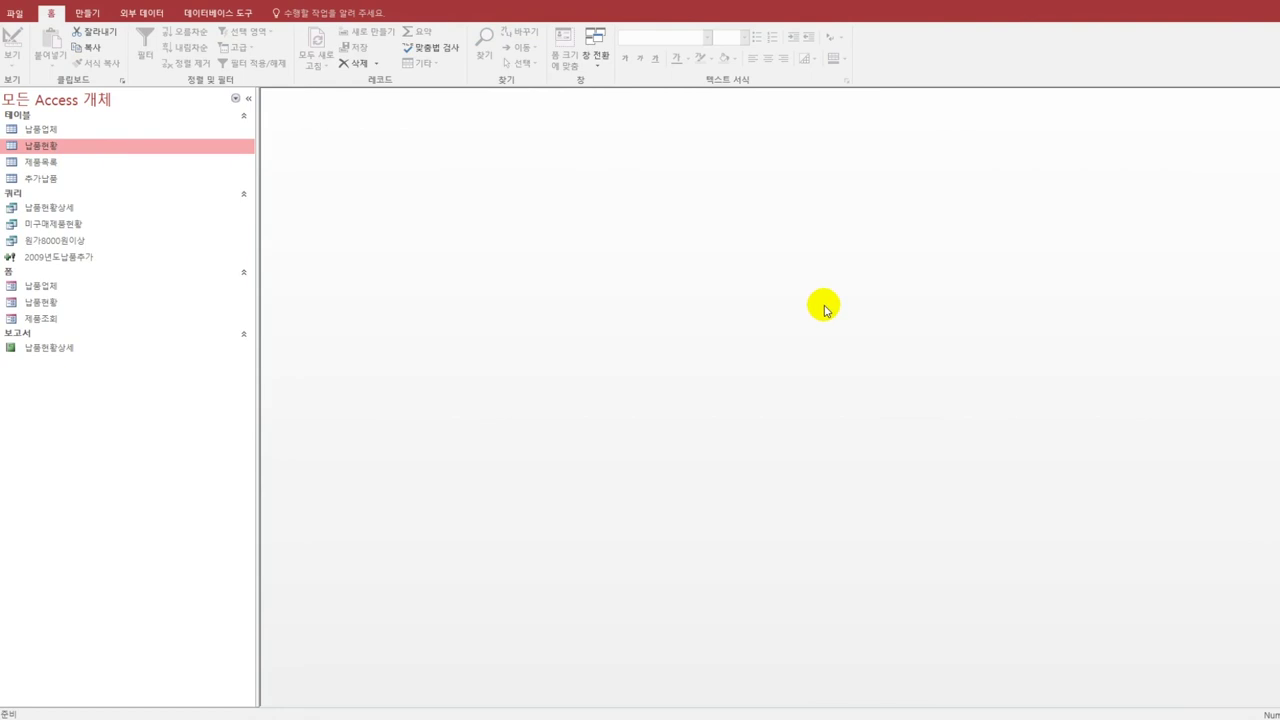
Create a new query design based on the 납품현황상세 query and enlarge its field list to show all fields.
{"action": "left_click", "coordinate": [87, 13]}
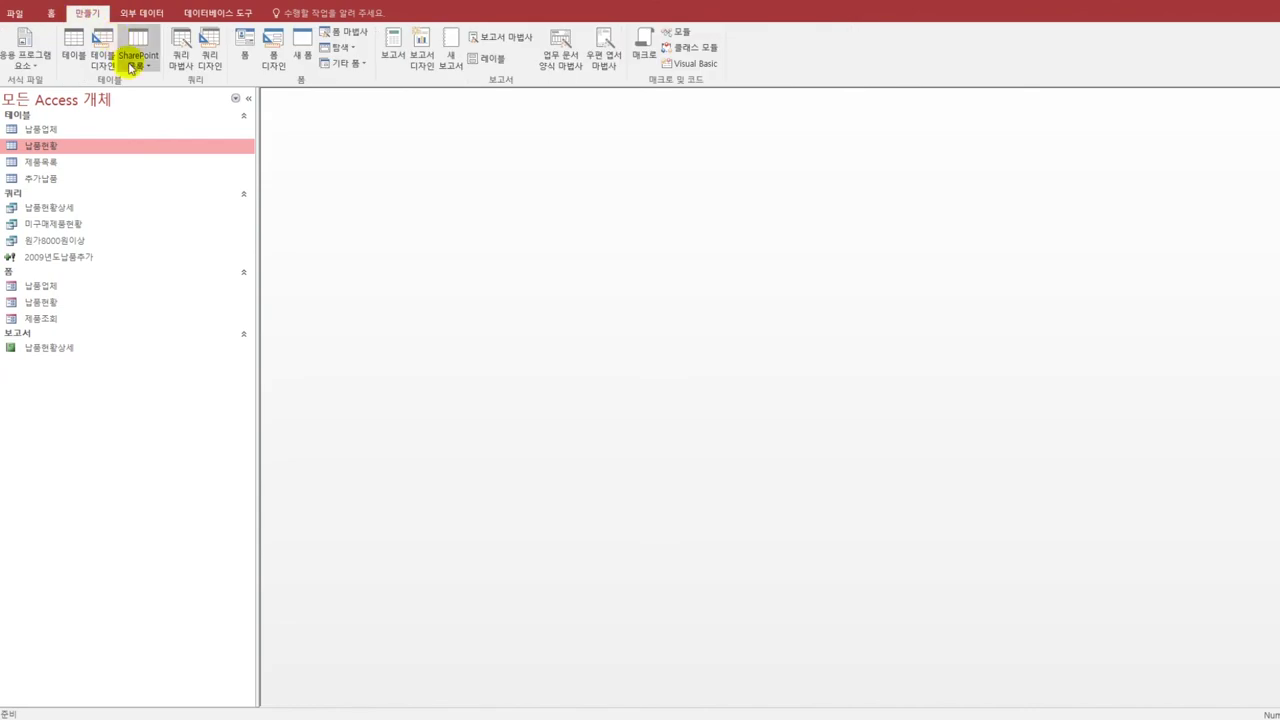
{"action": "left_click", "coordinate": [209, 57]}
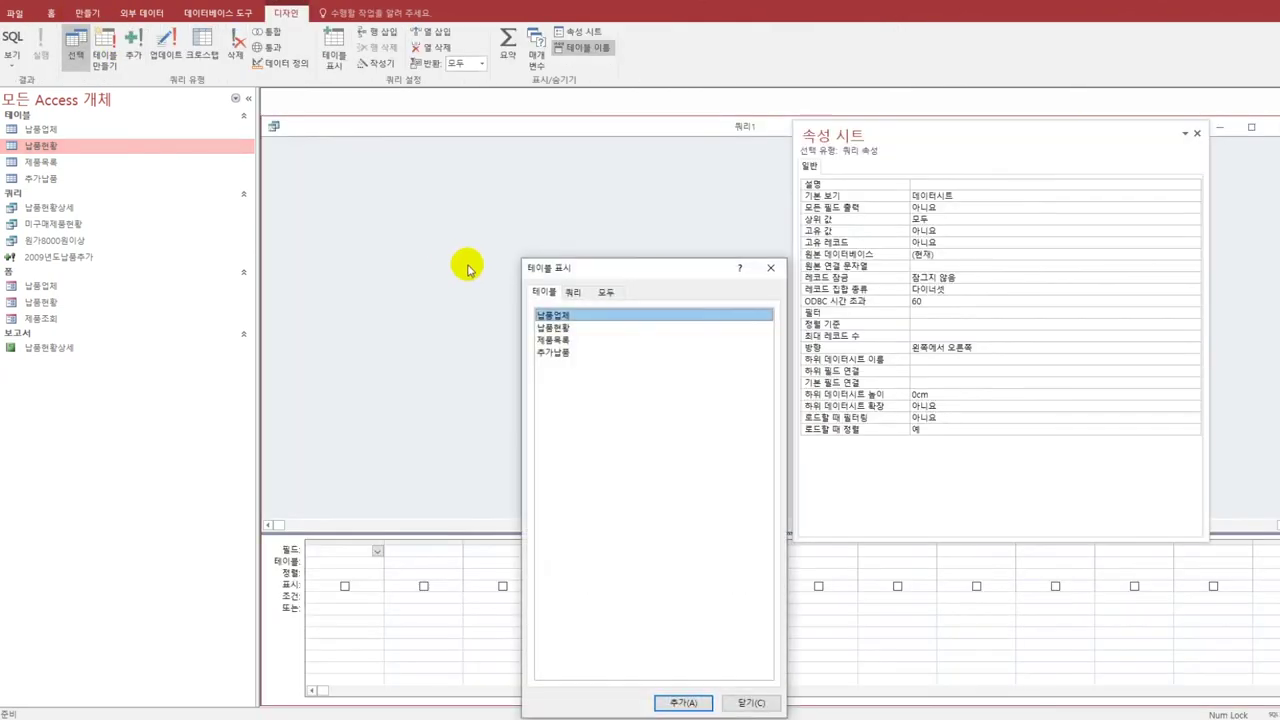
{"action": "left_click", "coordinate": [582, 296]}
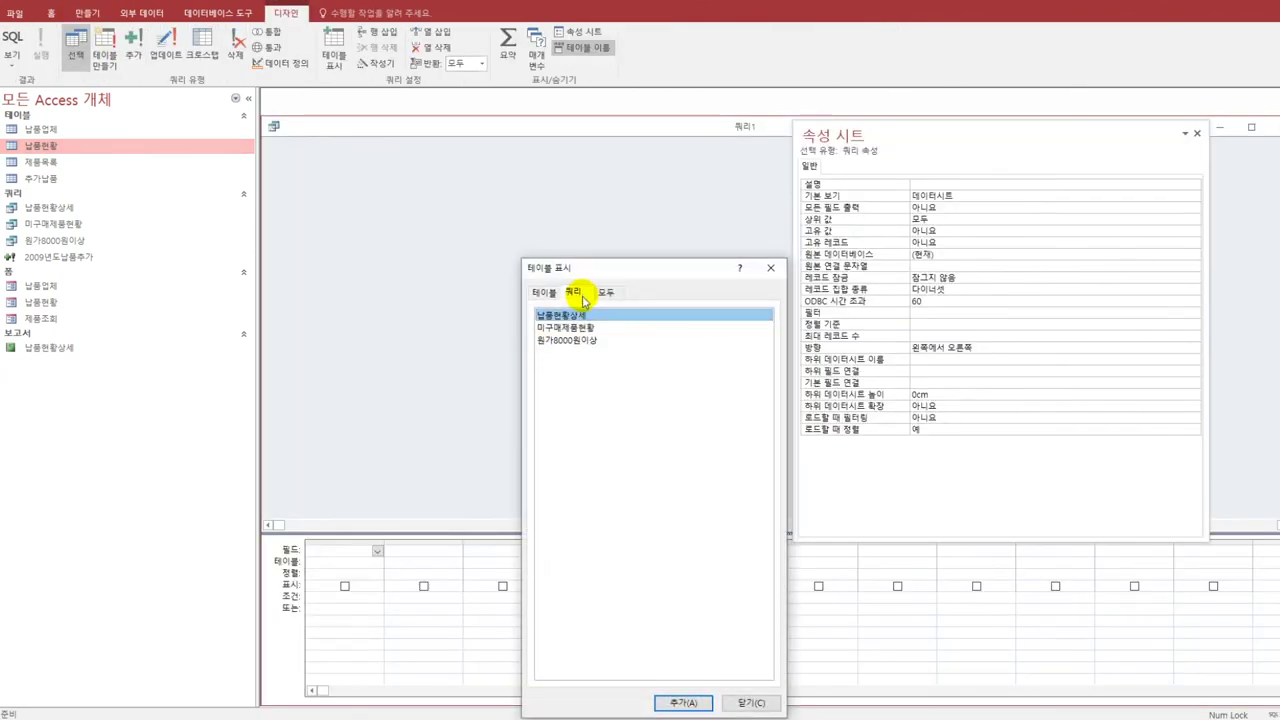
{"action": "double_click", "coordinate": [594, 320]}
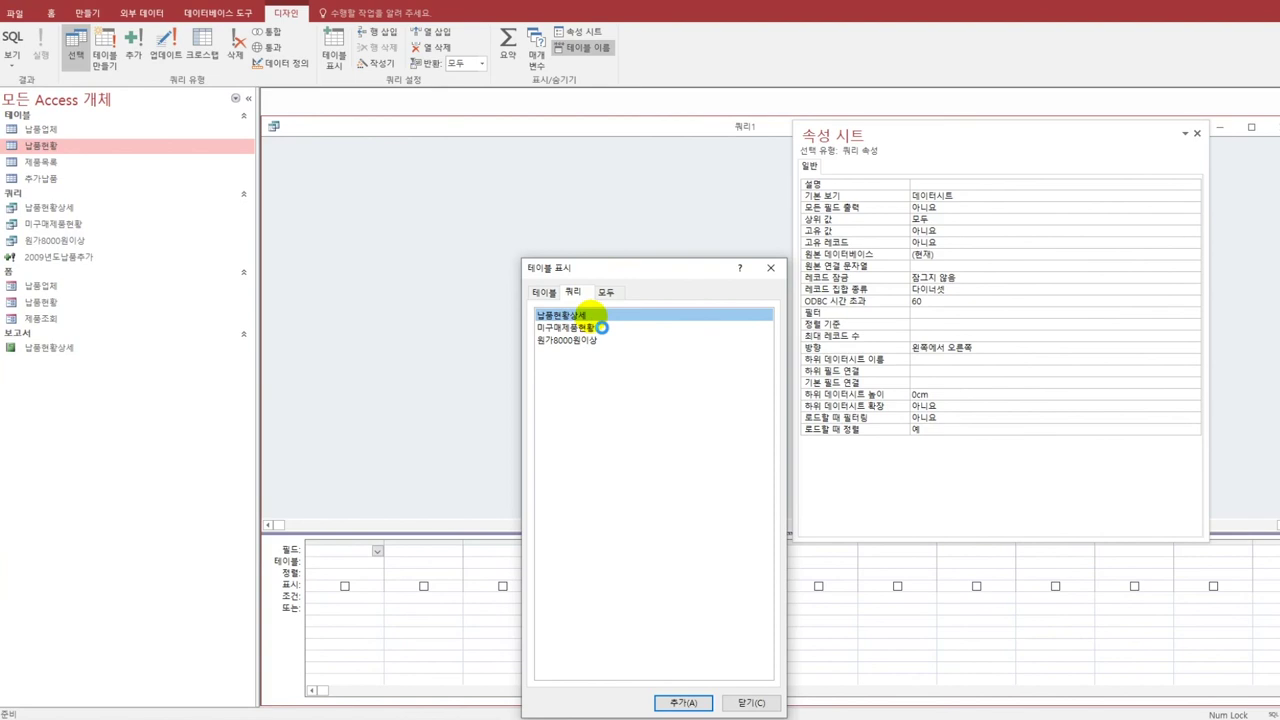
{"action": "left_click", "coordinate": [780, 270]}
{"action": "left_click_drag", "start_coordinate": [351, 244], "coordinate": [365, 318]}
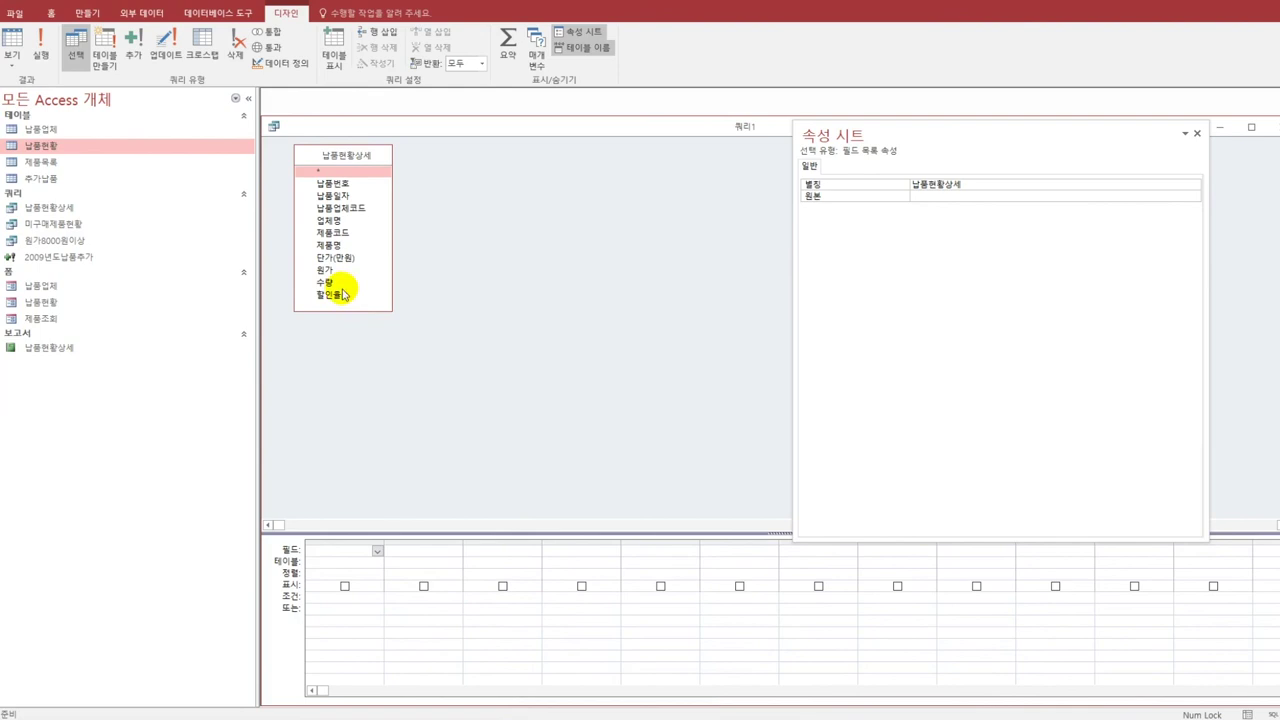
Turn the query into an update query that sets 단가(만원) to [원가]*(1-[할인율]).
{"action": "left_click", "coordinate": [166, 45]}
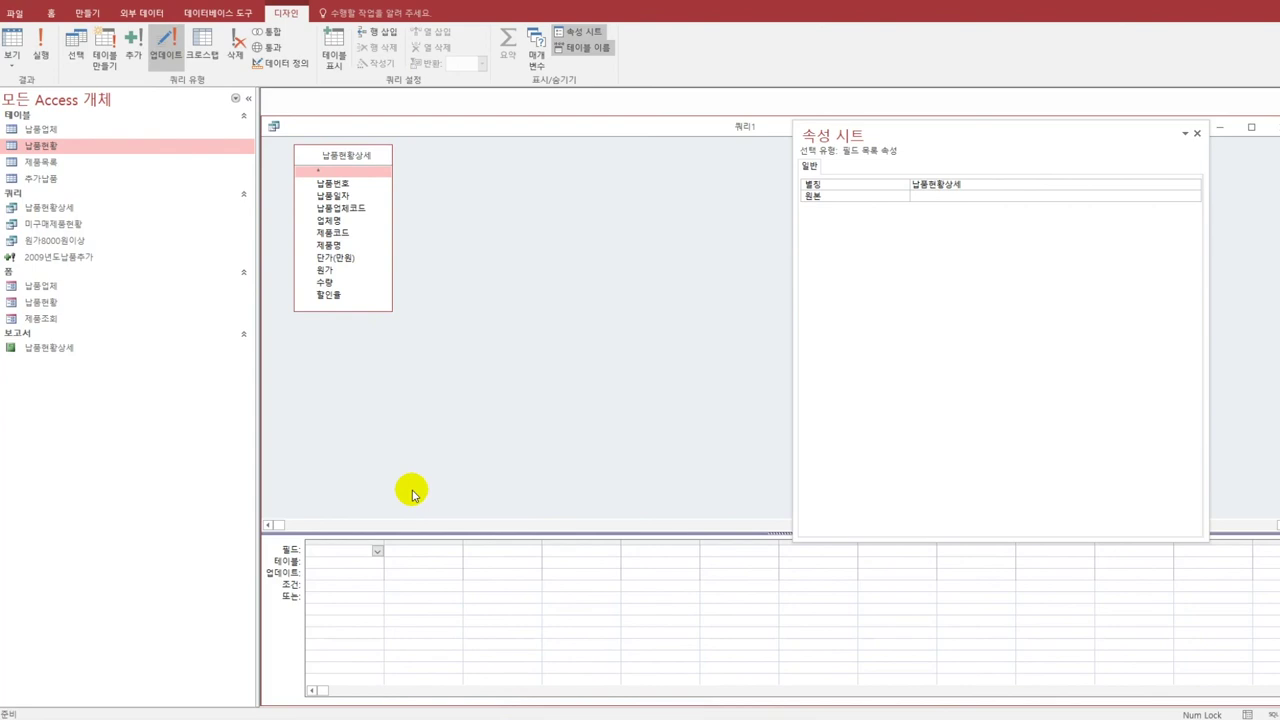
{"action": "double_click", "coordinate": [365, 261]}
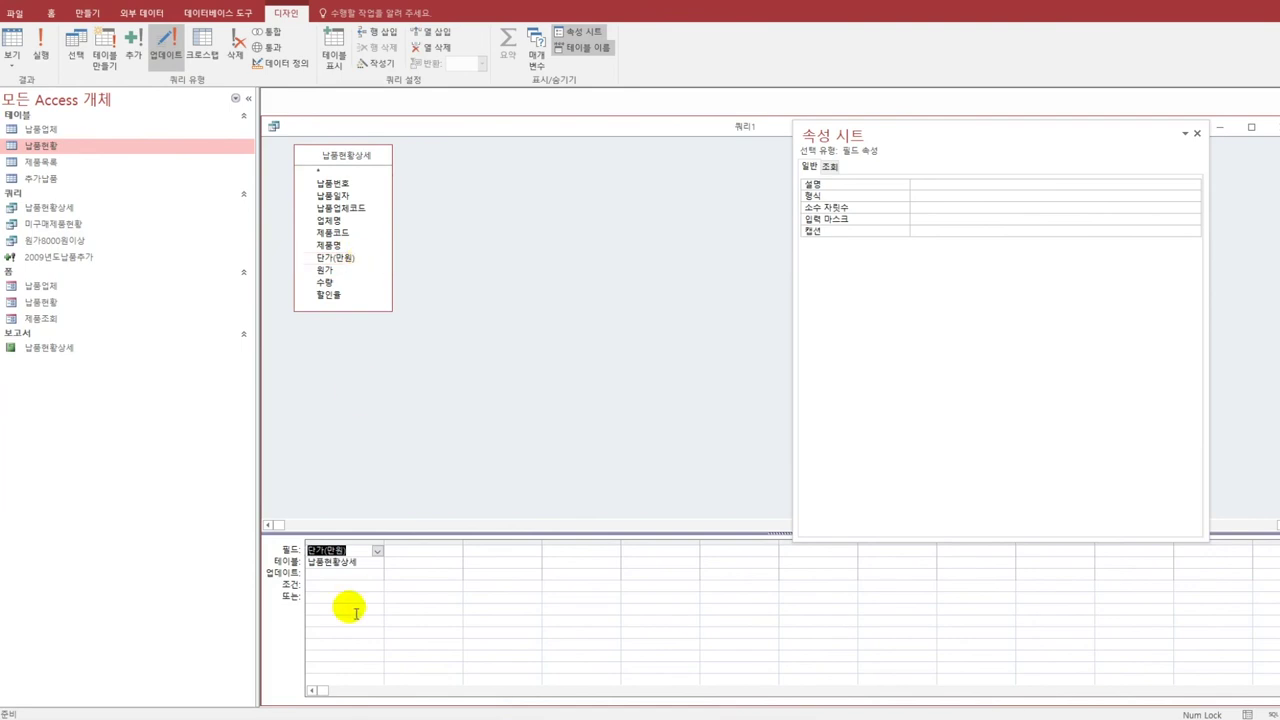
{"action": "left_click", "coordinate": [342, 577]}
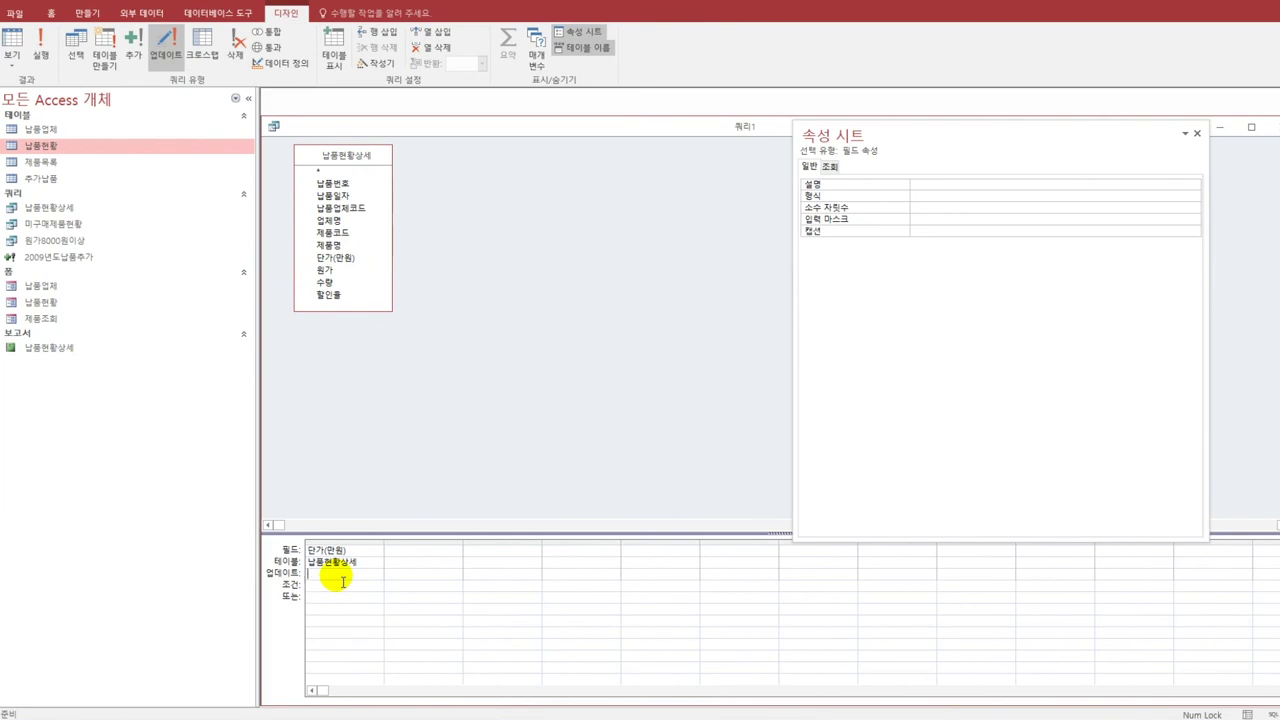
{"action": "type", "text": "[원ㄱ"}
{"action": "type", "text": "]*(1"}
{"action": "type", "text": "-[할인율]"}
{"action": "type", "text": ")"}
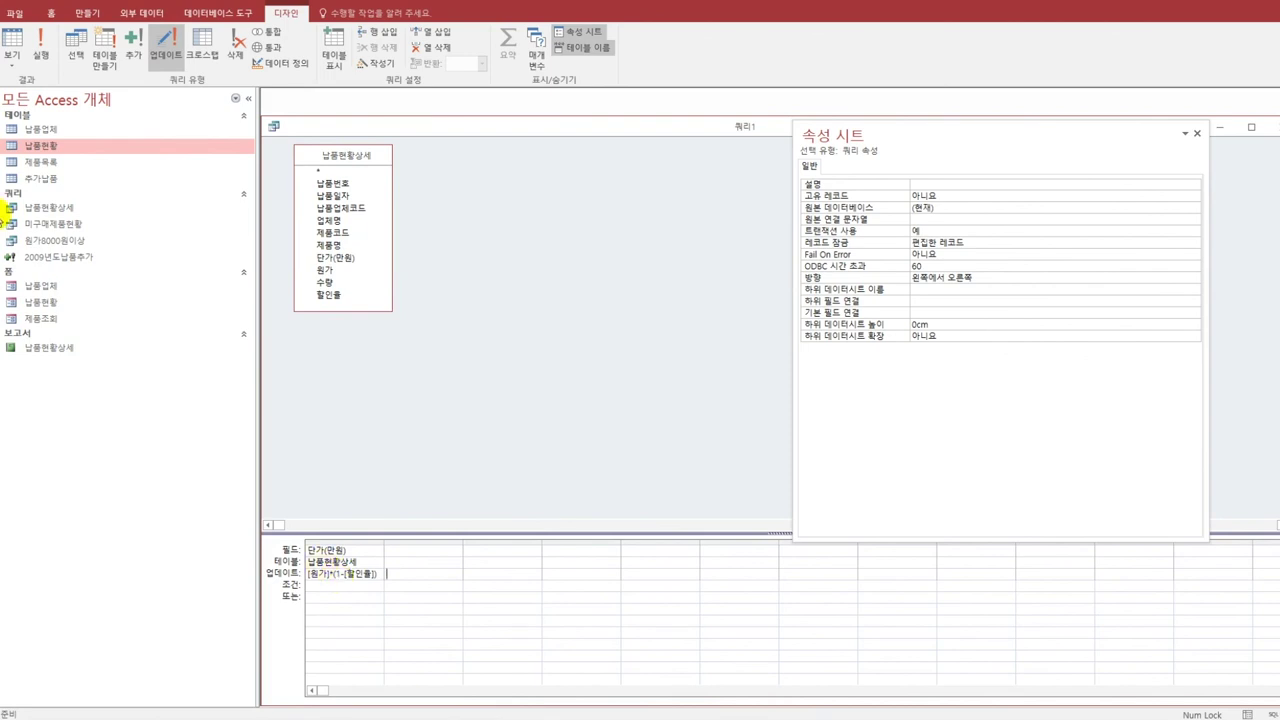
Save the update query under the name 납품단가계산.
{"action": "key", "text": "ctrl+s"}
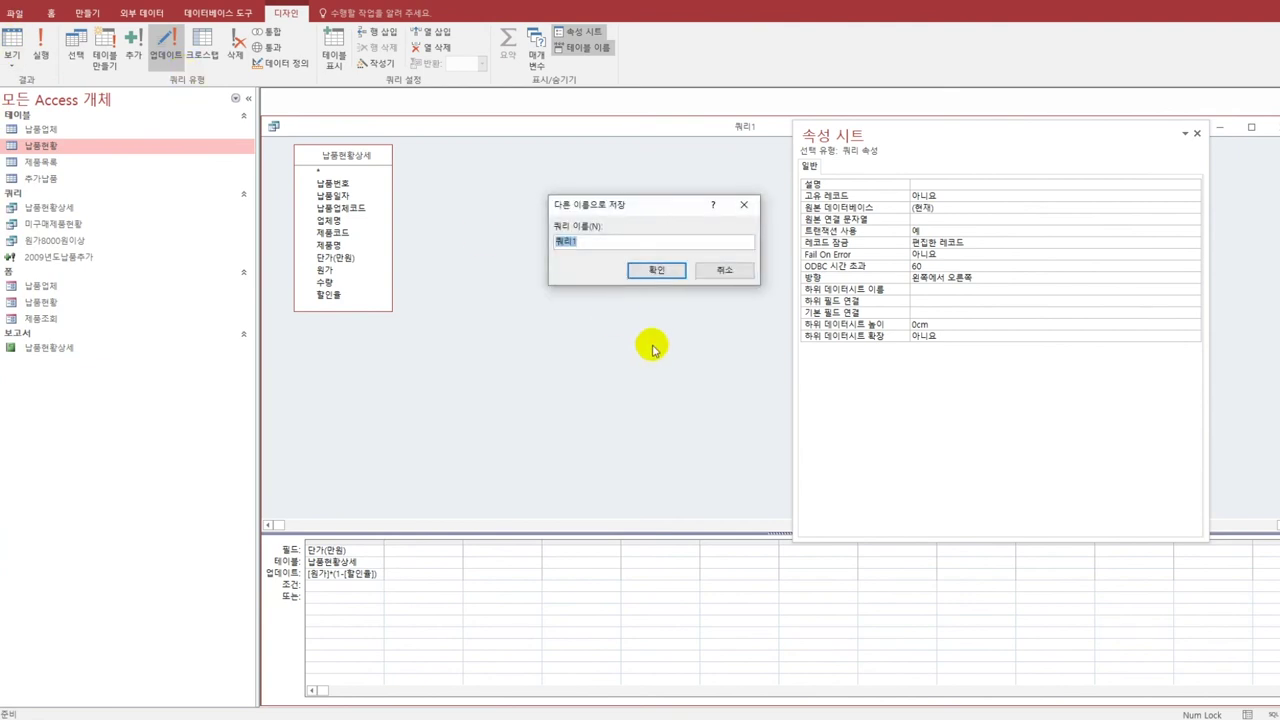
{"action": "type", "text": "납품단가"}
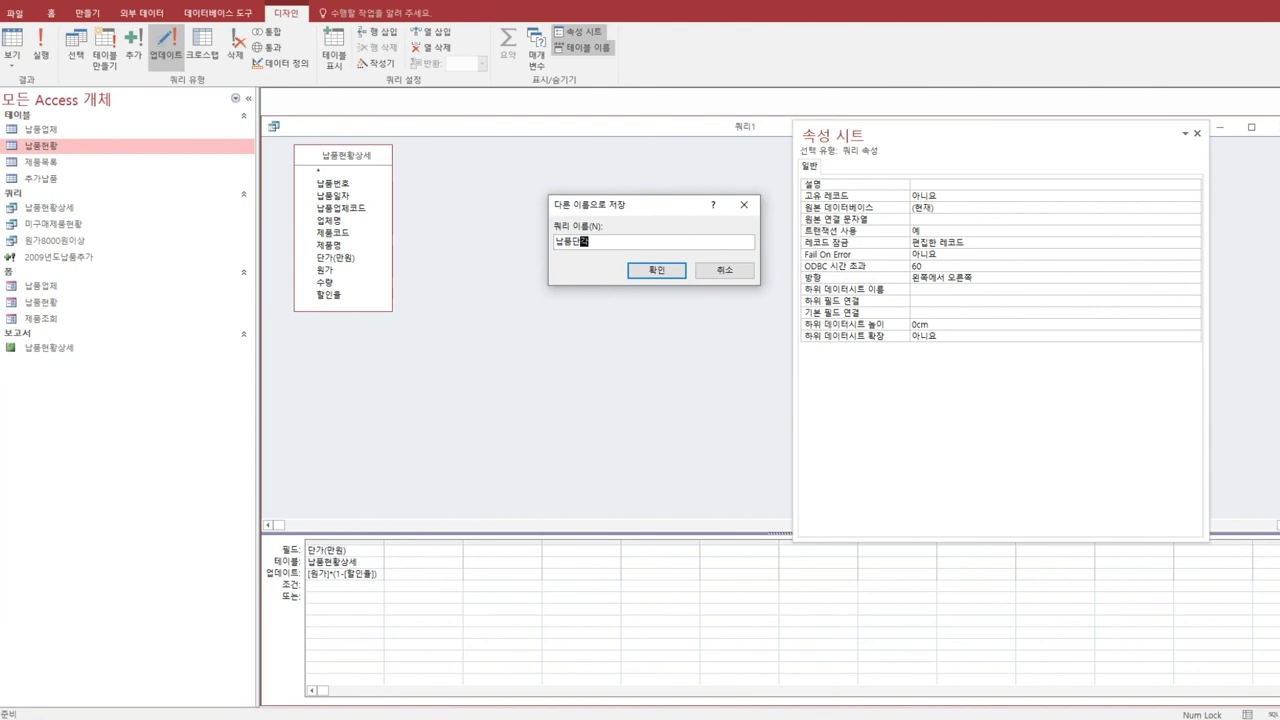
{"action": "type", "text": "계사"}
{"action": "left_click", "coordinate": [655, 272]}
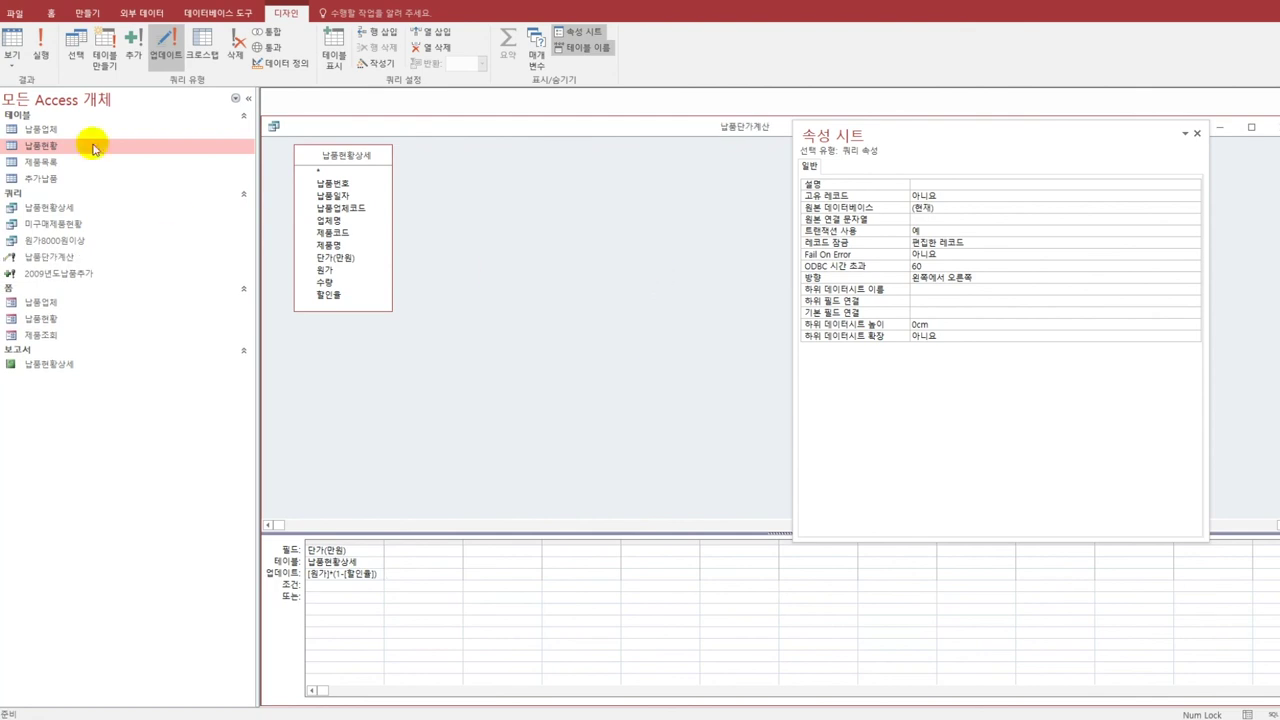
Run the 납품단가계산 update query, accept the record update and close the query.
{"action": "left_click", "coordinate": [44, 55]}
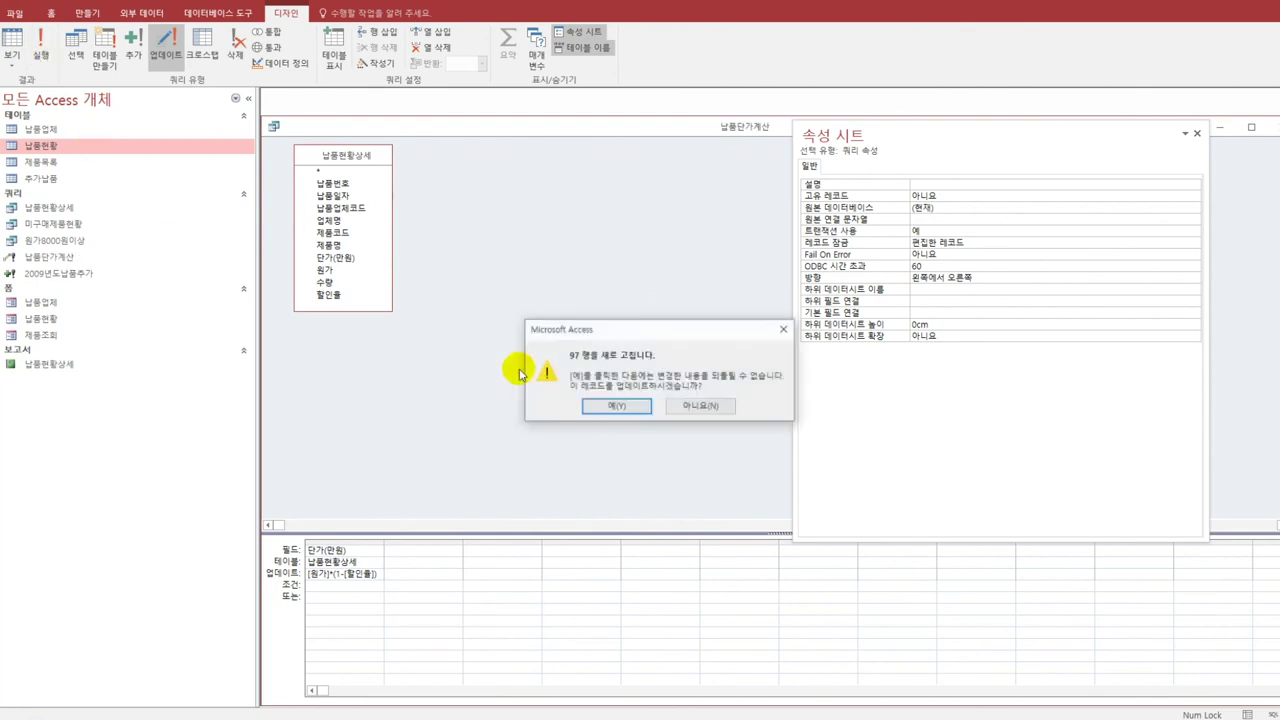
{"action": "left_click", "coordinate": [620, 411]}
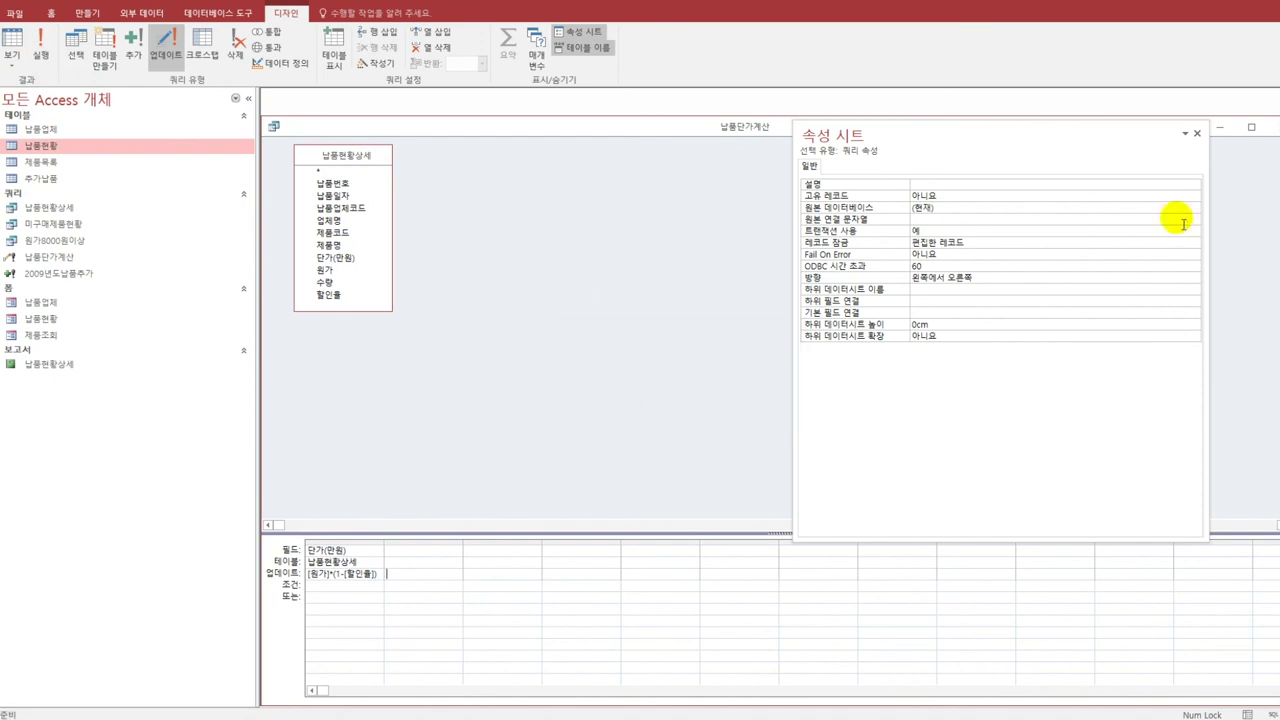
{"action": "left_click", "coordinate": [1273, 128]}
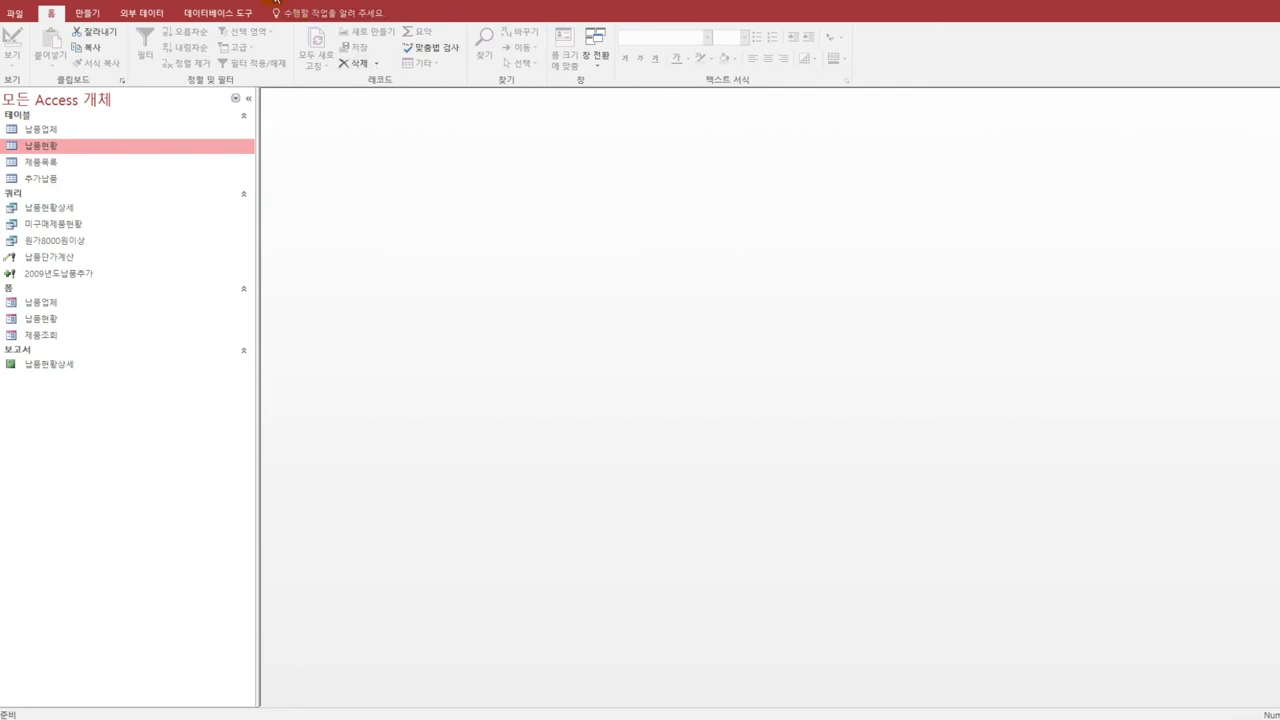
Create a new query design based on the 납품현황상세 query and add its 납품업체코드 and 업체명 fields.
{"action": "left_click", "coordinate": [92, 15]}
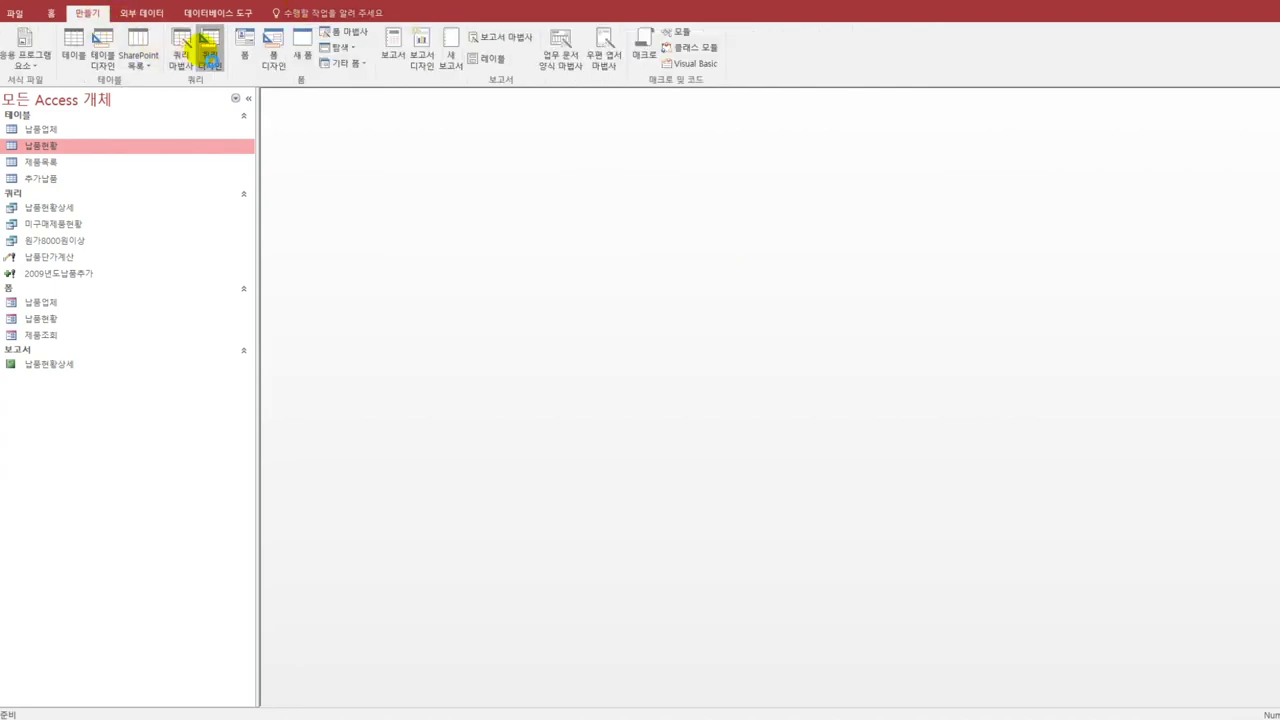
{"action": "left_click", "coordinate": [209, 50]}
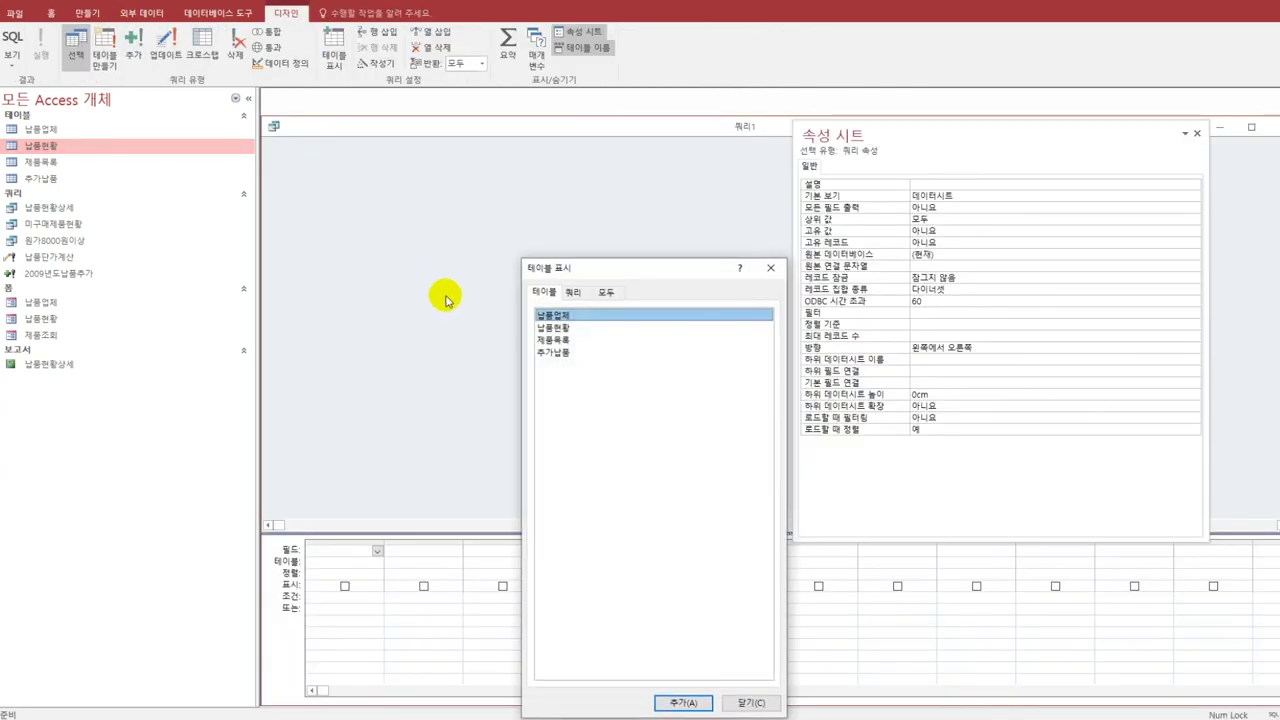
{"action": "left_click", "coordinate": [574, 292]}
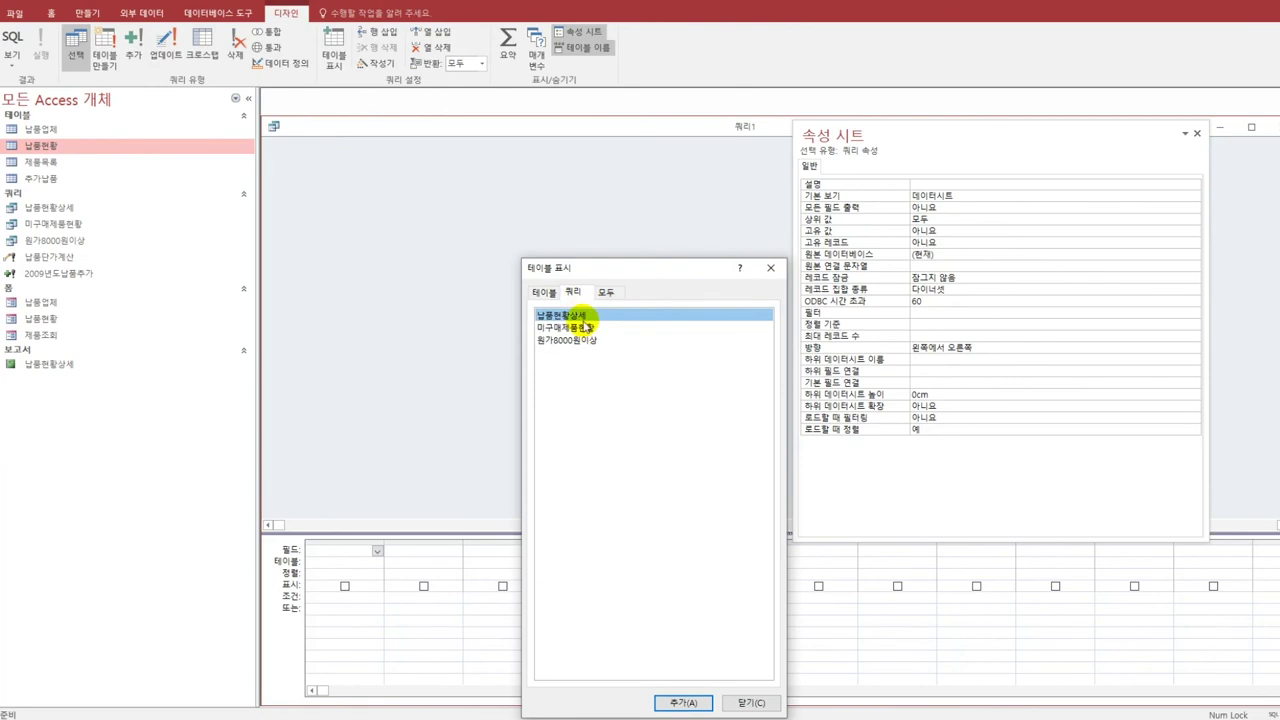
{"action": "double_click", "coordinate": [584, 318]}
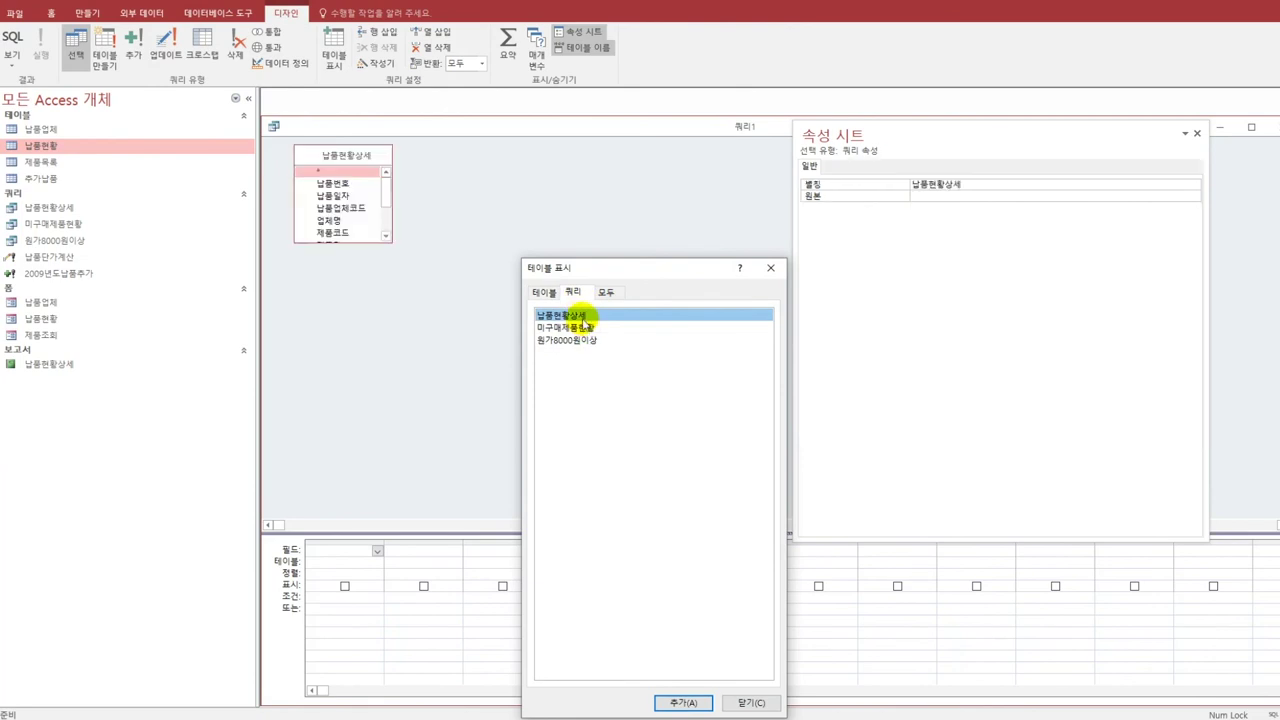
{"action": "left_click", "coordinate": [771, 268]}
{"action": "left_click_drag", "start_coordinate": [354, 244], "coordinate": [362, 318]}
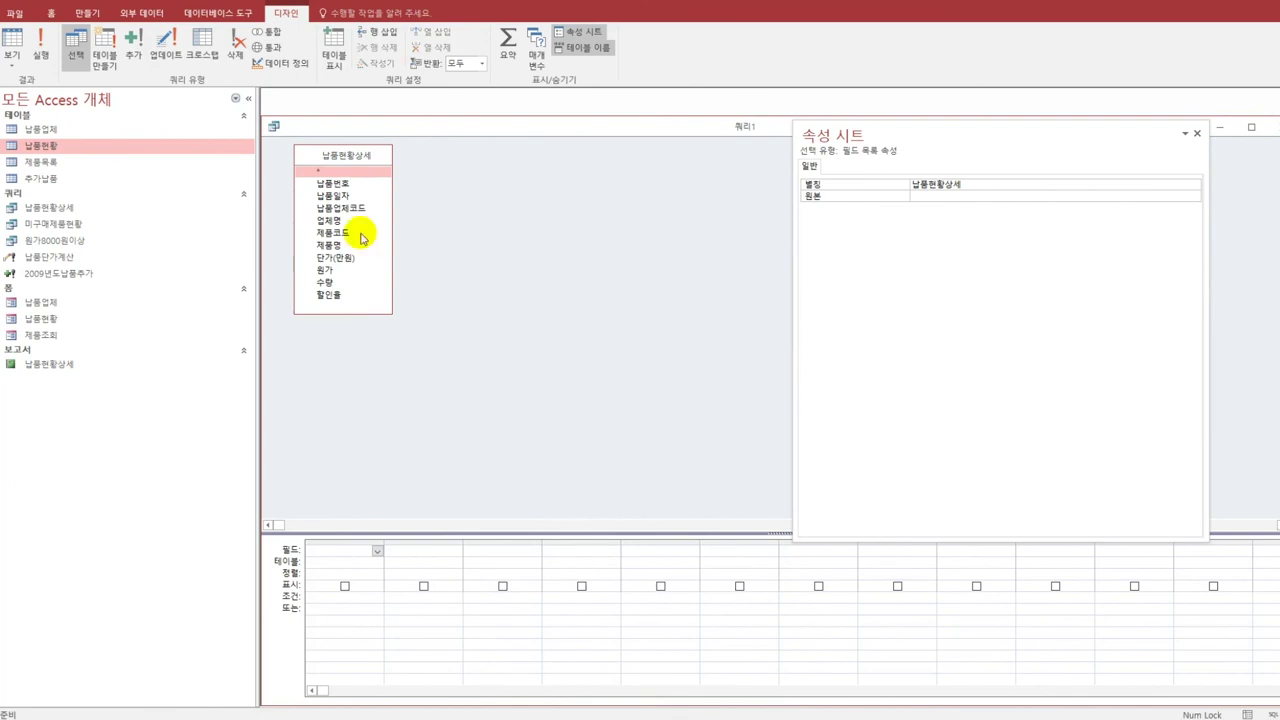
{"action": "double_click", "coordinate": [361, 216]}
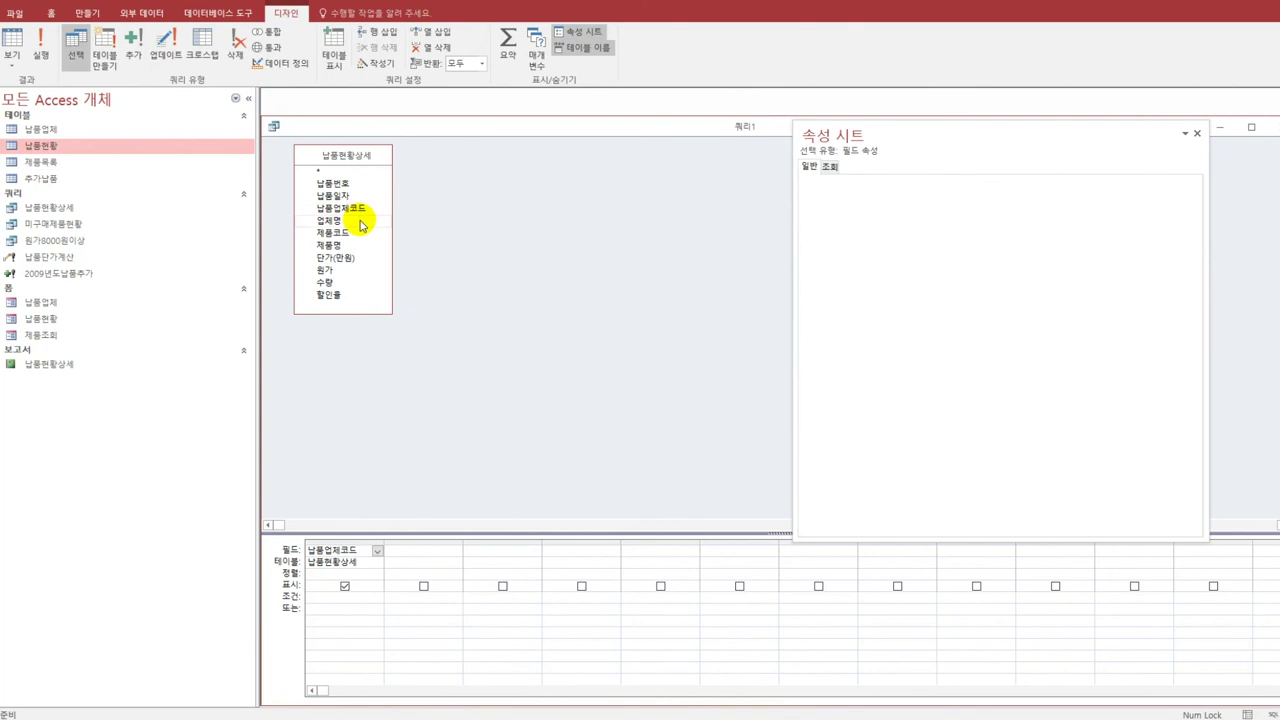
{"action": "double_click", "coordinate": [362, 223]}
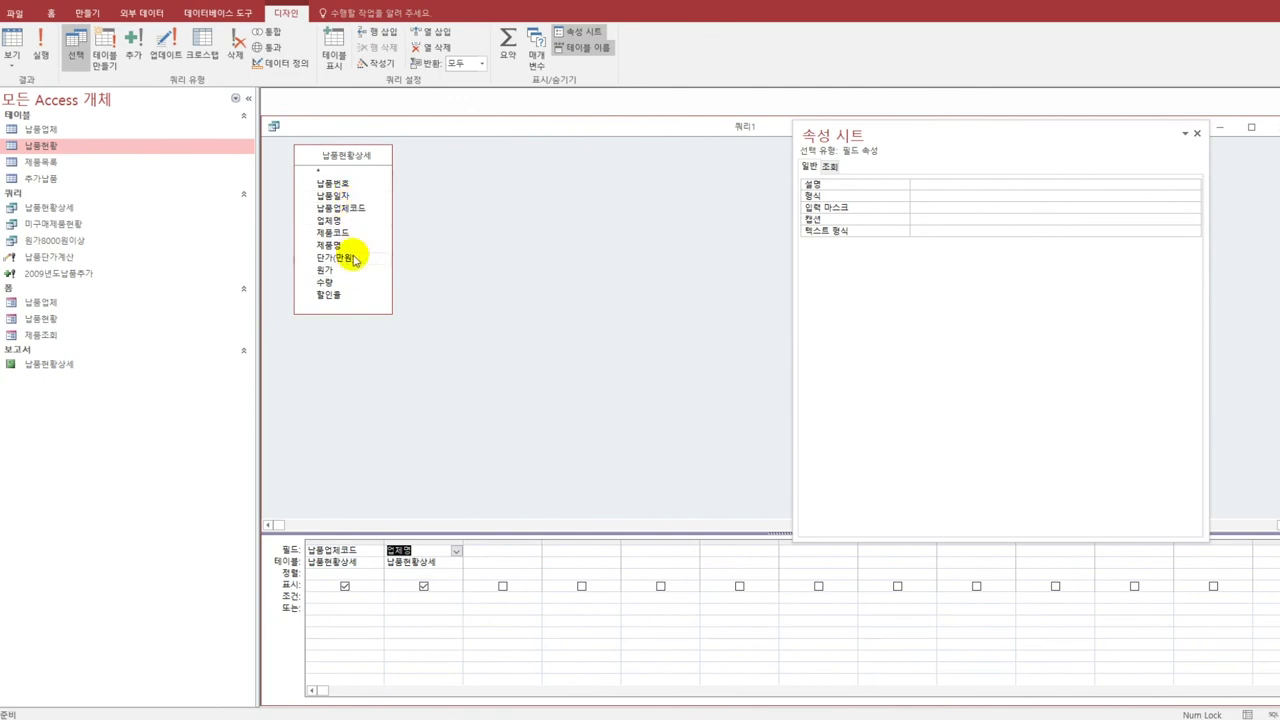
Add the calculated field 납품금액(만원): [단가(만원)]*[수량] in the third column and widen the column to fit the expression.
{"action": "left_click", "coordinate": [352, 259]}
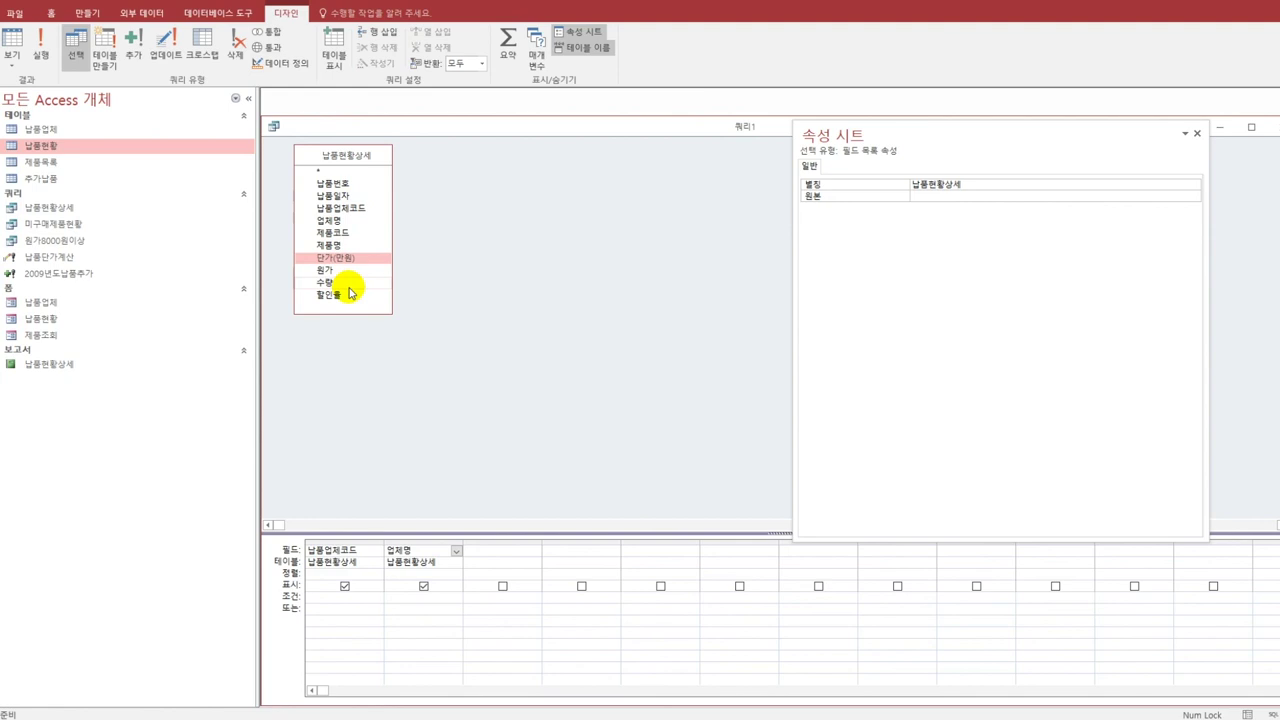
{"action": "left_click", "coordinate": [502, 562]}
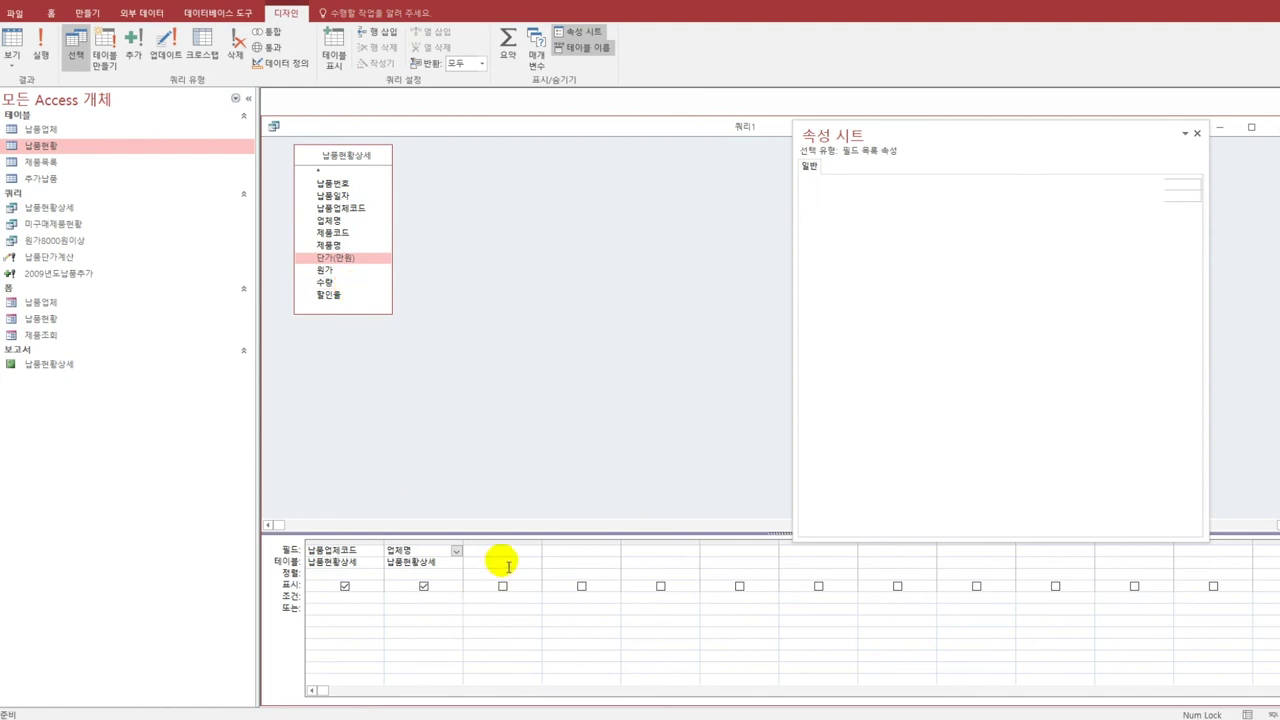
{"action": "key", "text": "Up"}
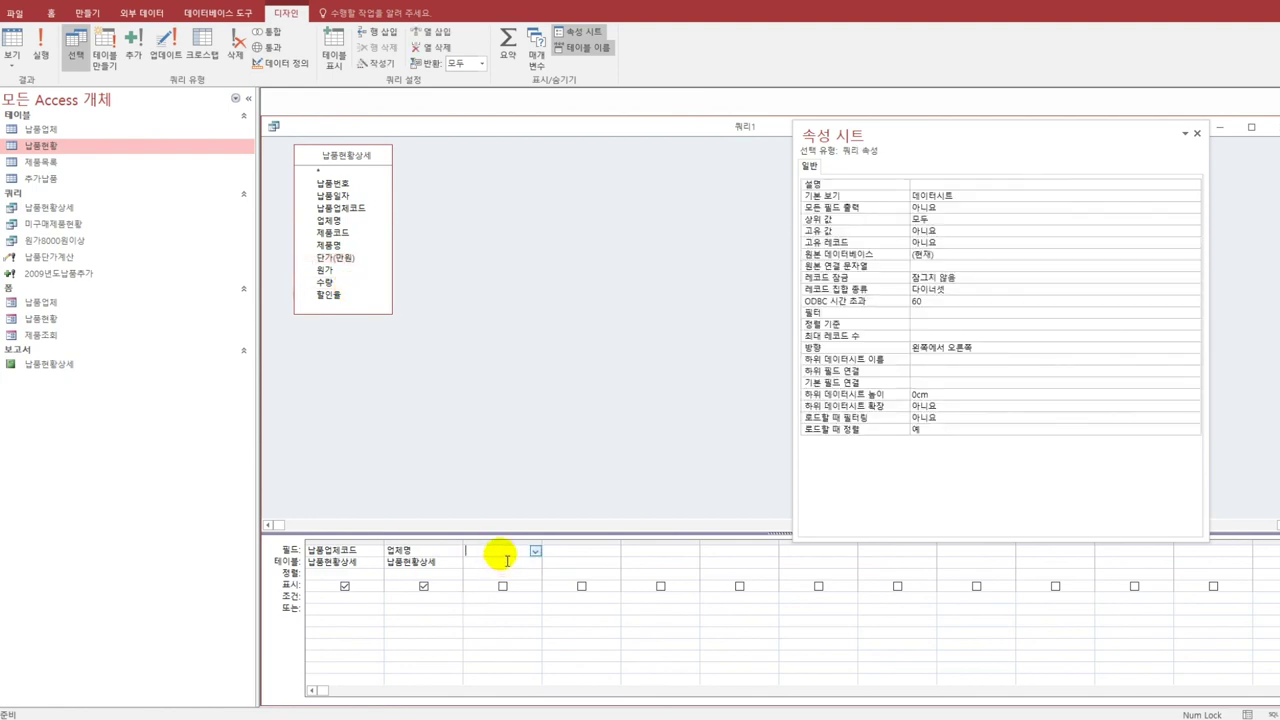
{"action": "type", "text": "납품"}
{"action": "type", "text": "금액(만원"}
{"action": "type", "text": ")"}
{"action": "type", "text": " : [단"}
{"action": "type", "text": "가(만원"}
{"action": "type", "text": ")"}
{"action": "type", "text": "] *"}
{"action": "type", "text": "[수량]"}
{"action": "key", "text": "Home"}
{"action": "type", "text": "납품금액(만원):"}
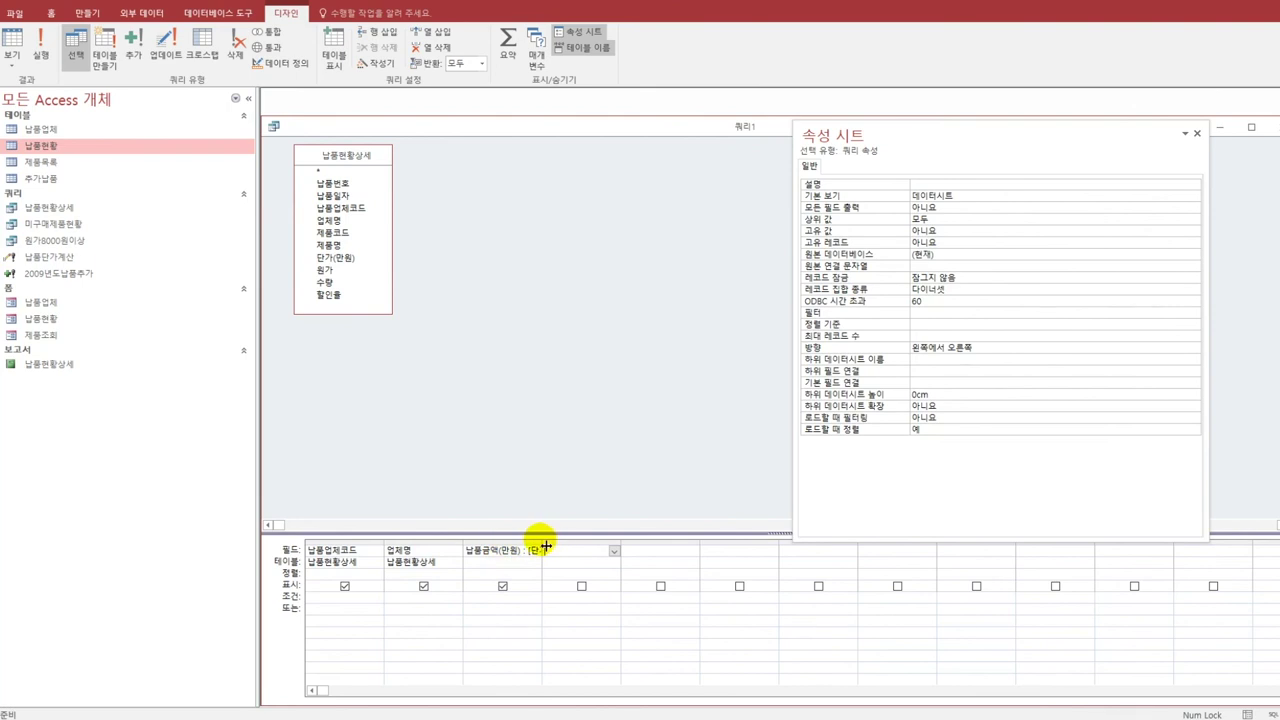
{"action": "left_click_drag", "start_coordinate": [542, 537], "coordinate": [690, 568]}
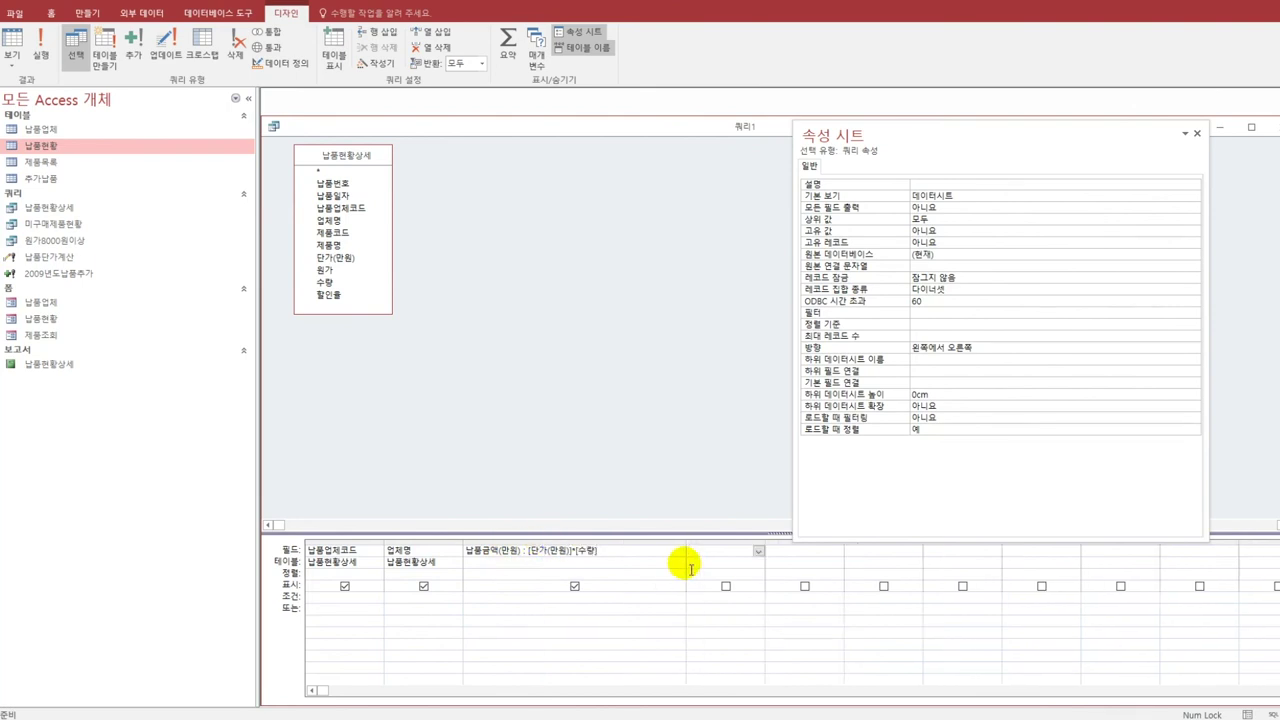
Turn on the summary row for the query and set 납품금액(만원) to be aggregated with 합계.
{"action": "left_click", "coordinate": [642, 572]}
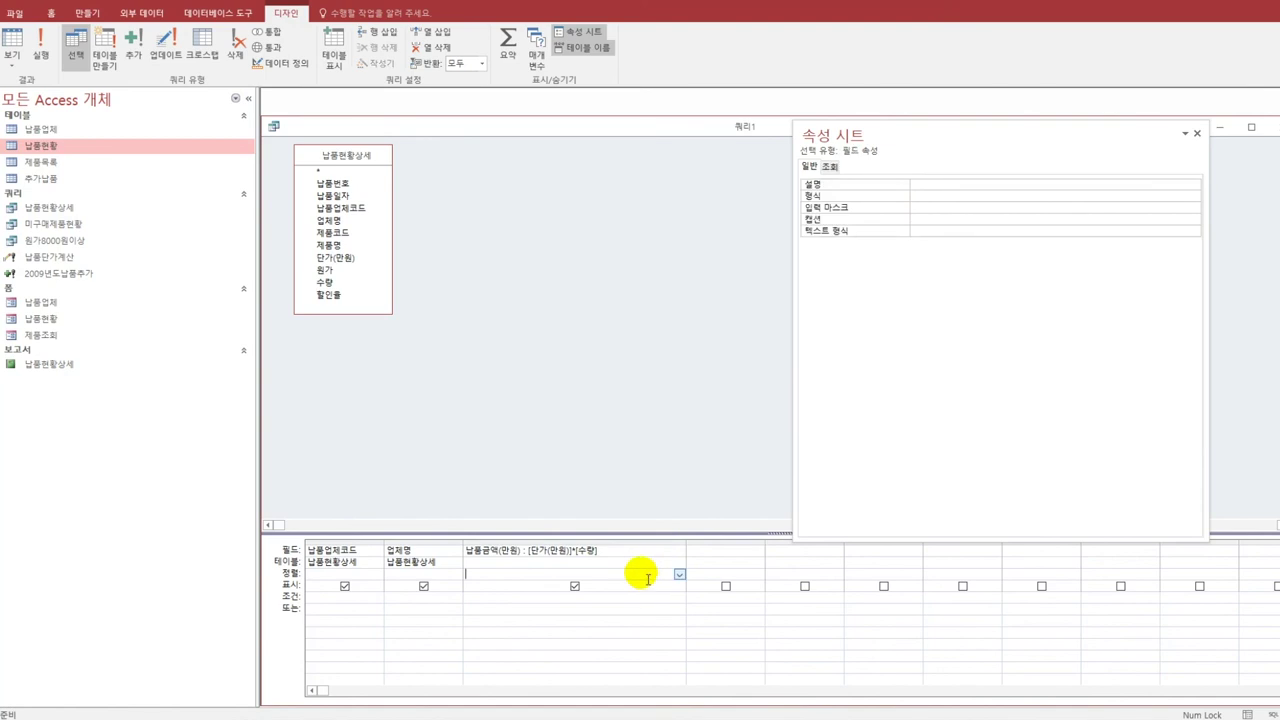
{"action": "left_click", "coordinate": [507, 42]}
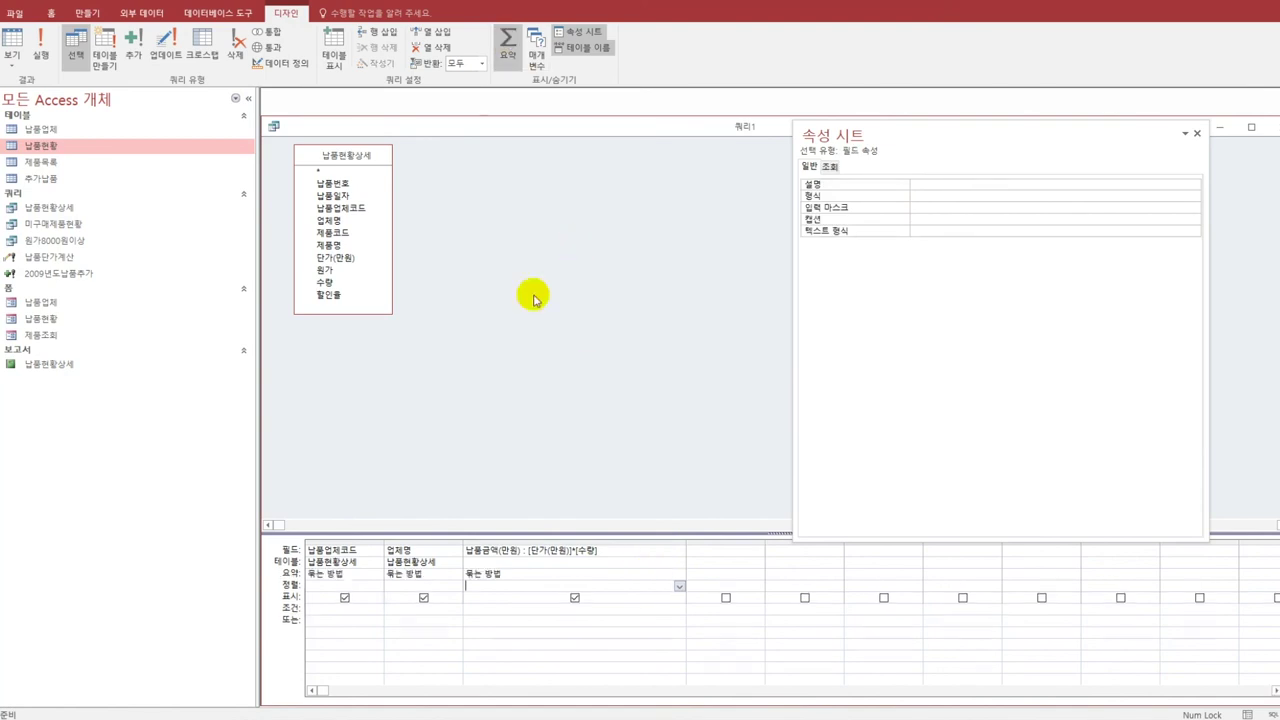
{"action": "left_click", "coordinate": [617, 574]}
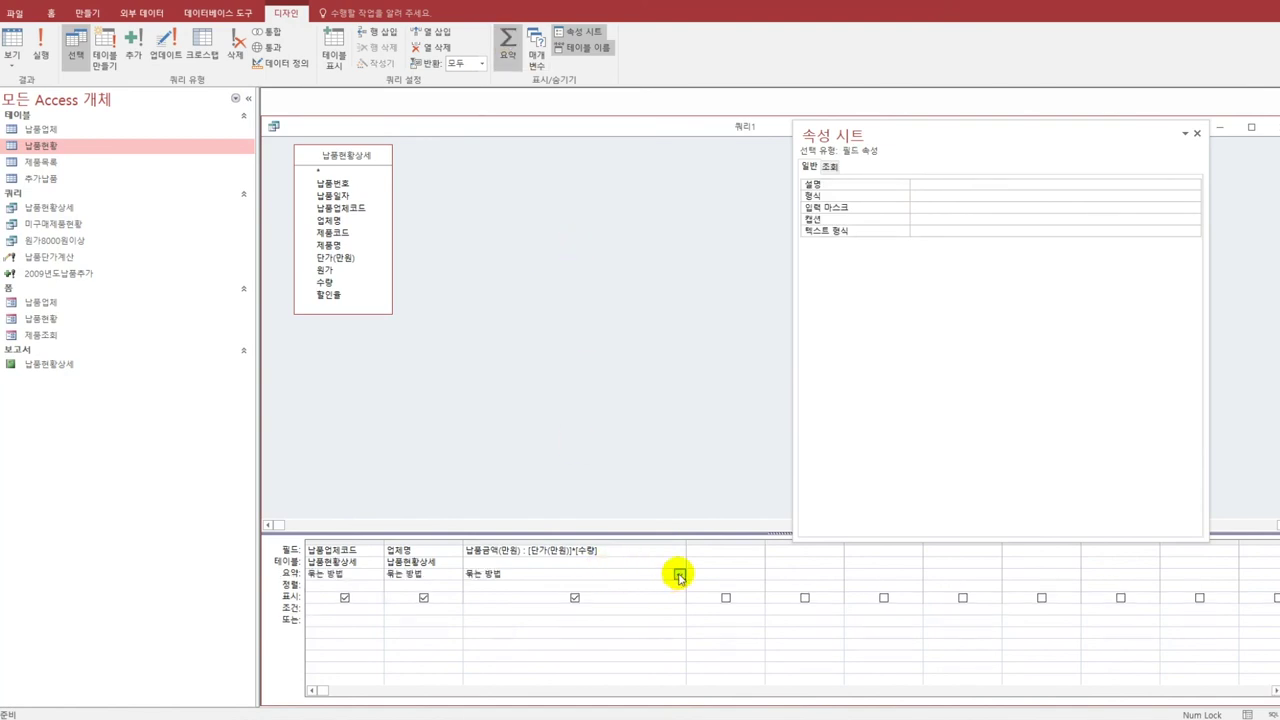
{"action": "left_click", "coordinate": [679, 574]}
{"action": "left_click", "coordinate": [646, 595]}
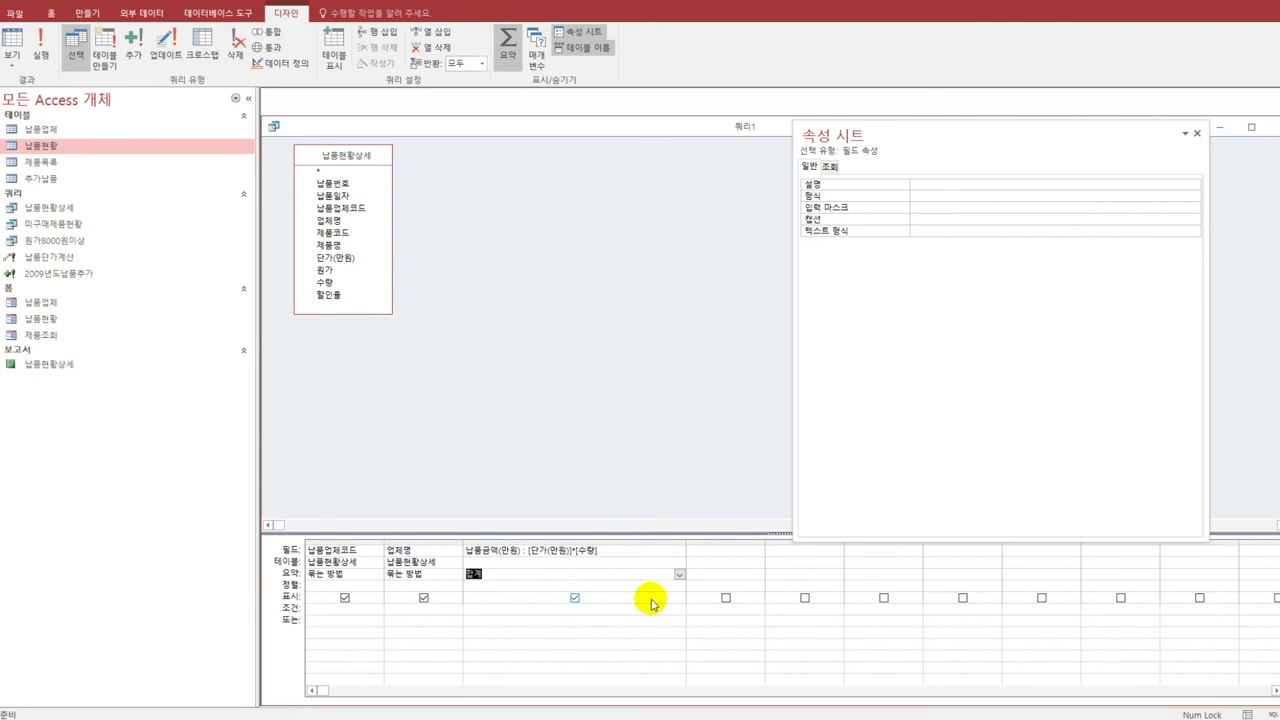
Add 납품일자 as the fourth column, change it to the expression Year([납품일자]) and widen the column.
{"action": "left_click", "coordinate": [730, 562]}
{"action": "left_click", "coordinate": [726, 550]}
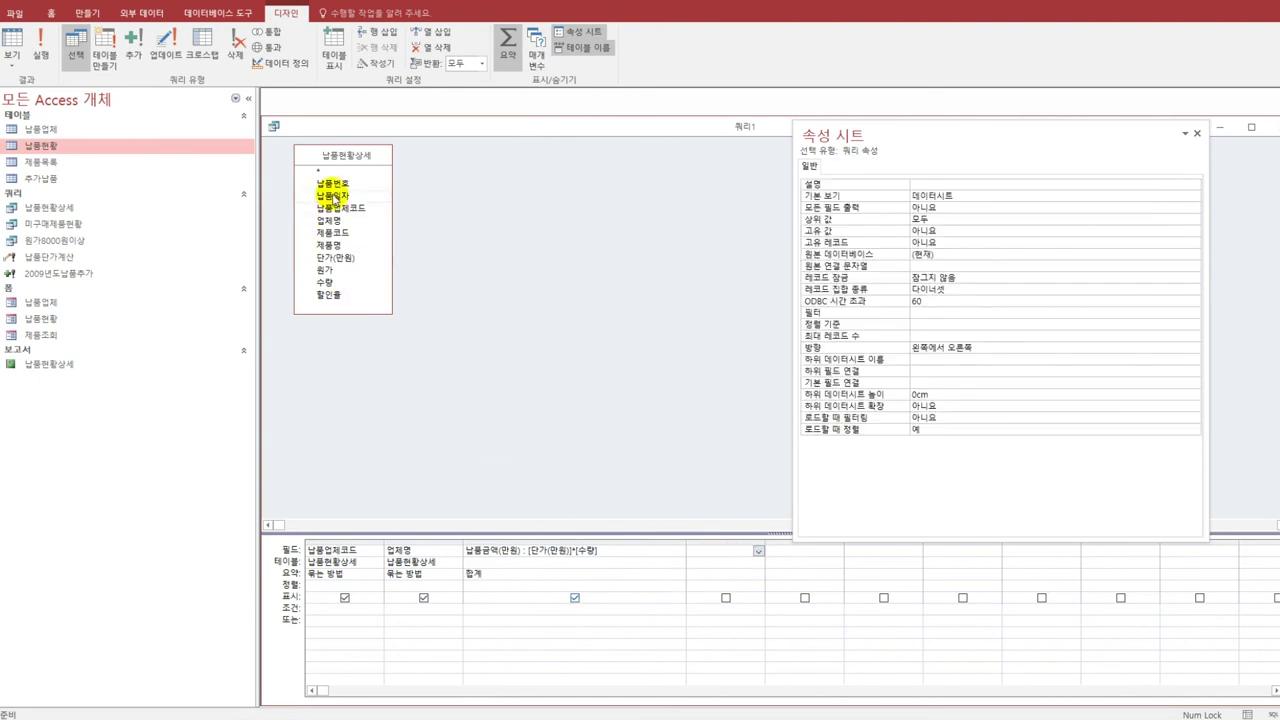
{"action": "double_click", "coordinate": [333, 195]}
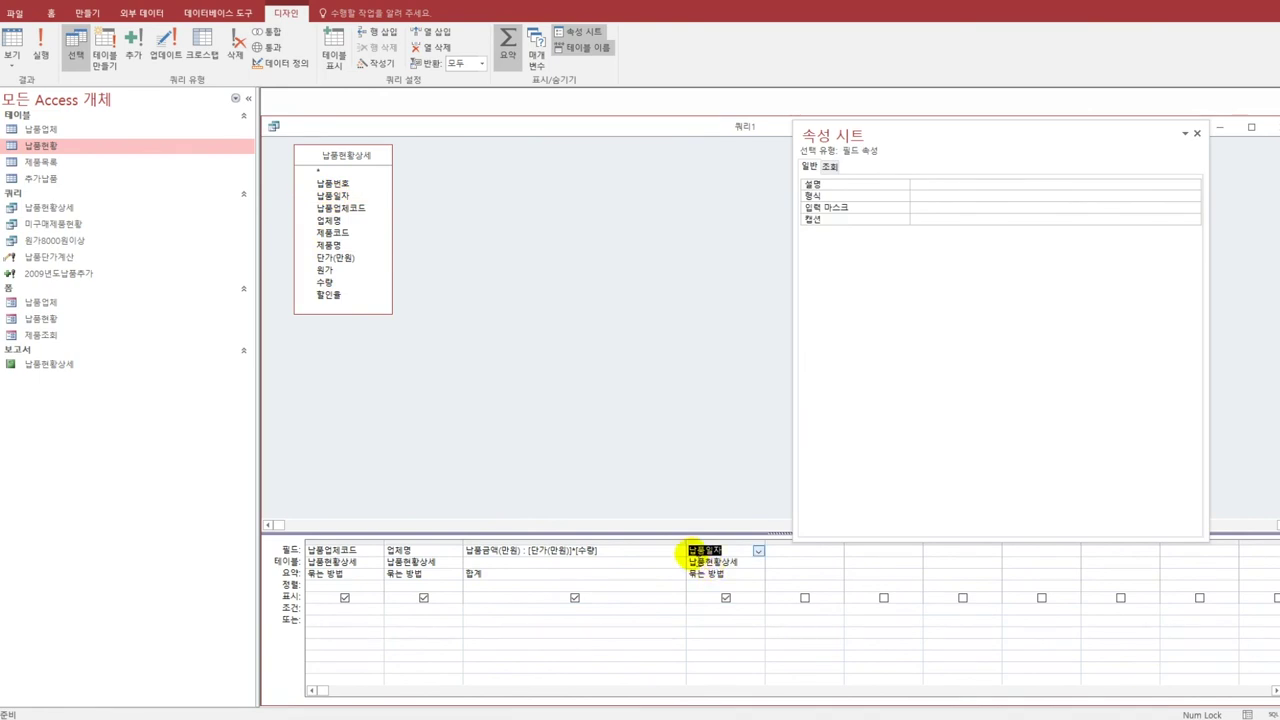
{"action": "left_click", "coordinate": [690, 551]}
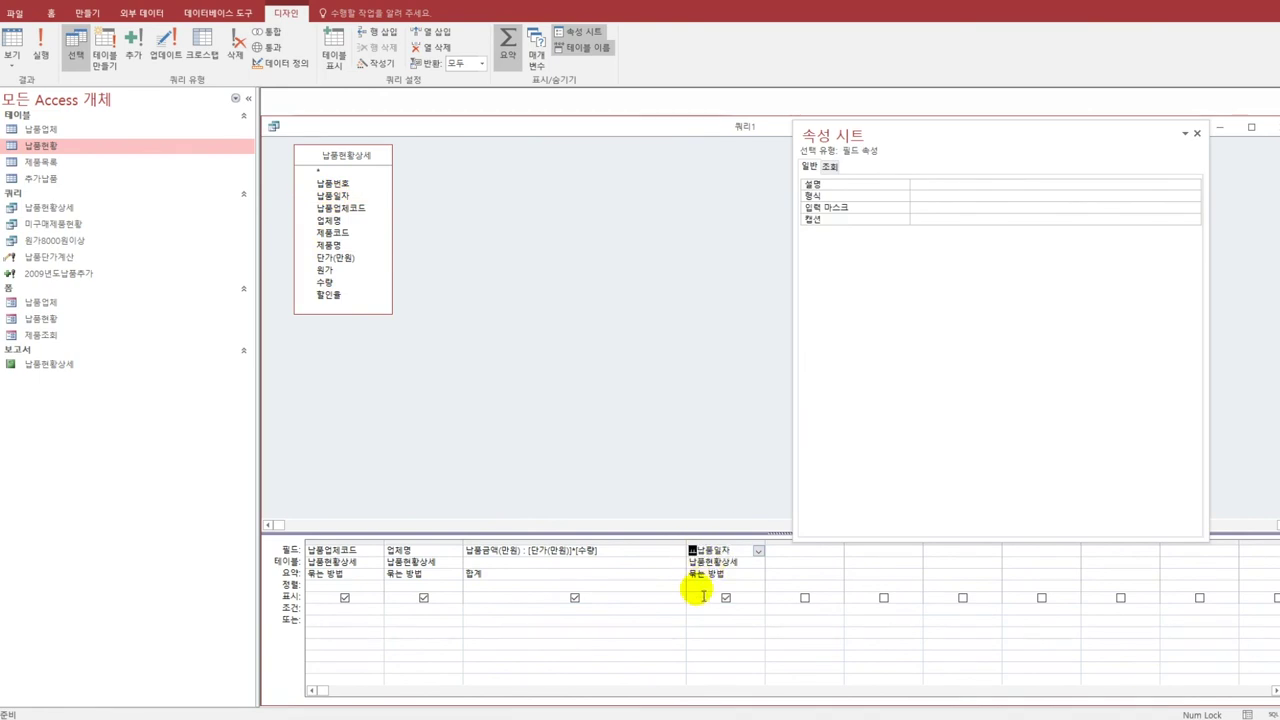
{"action": "type", "text": "year(["}
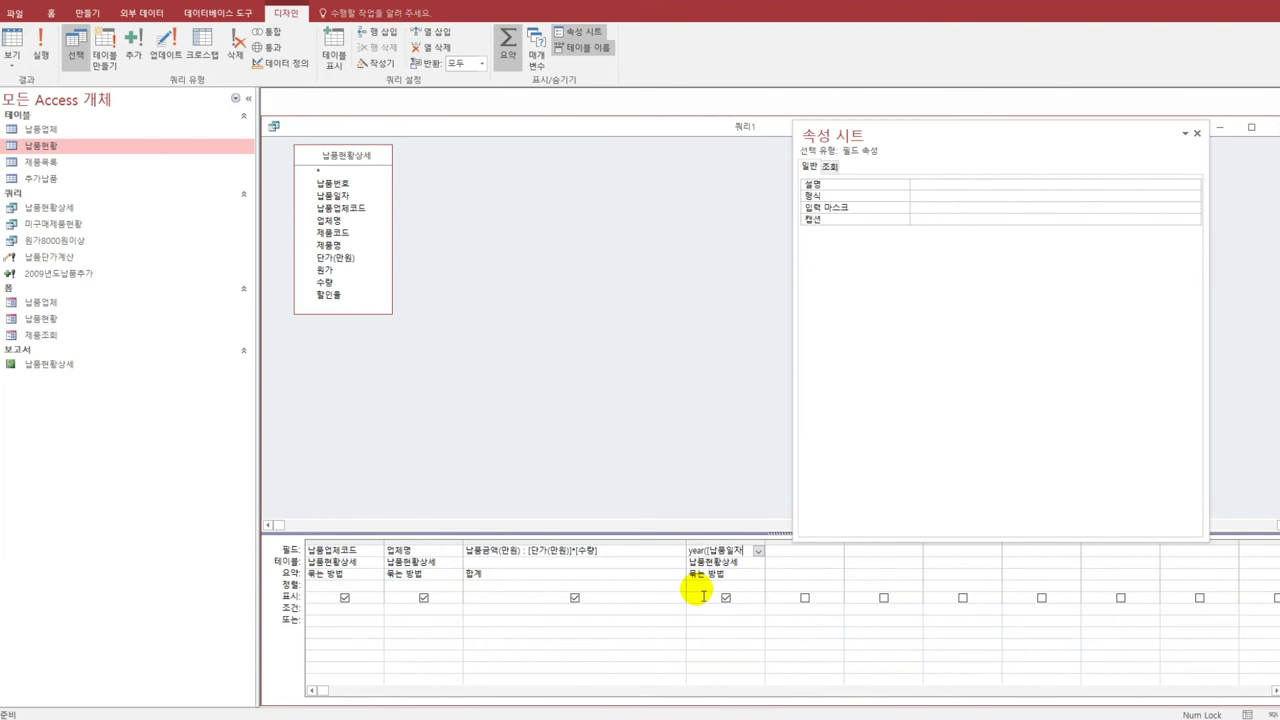
{"action": "type", "text": ")"}
{"action": "key", "text": "Tab"}
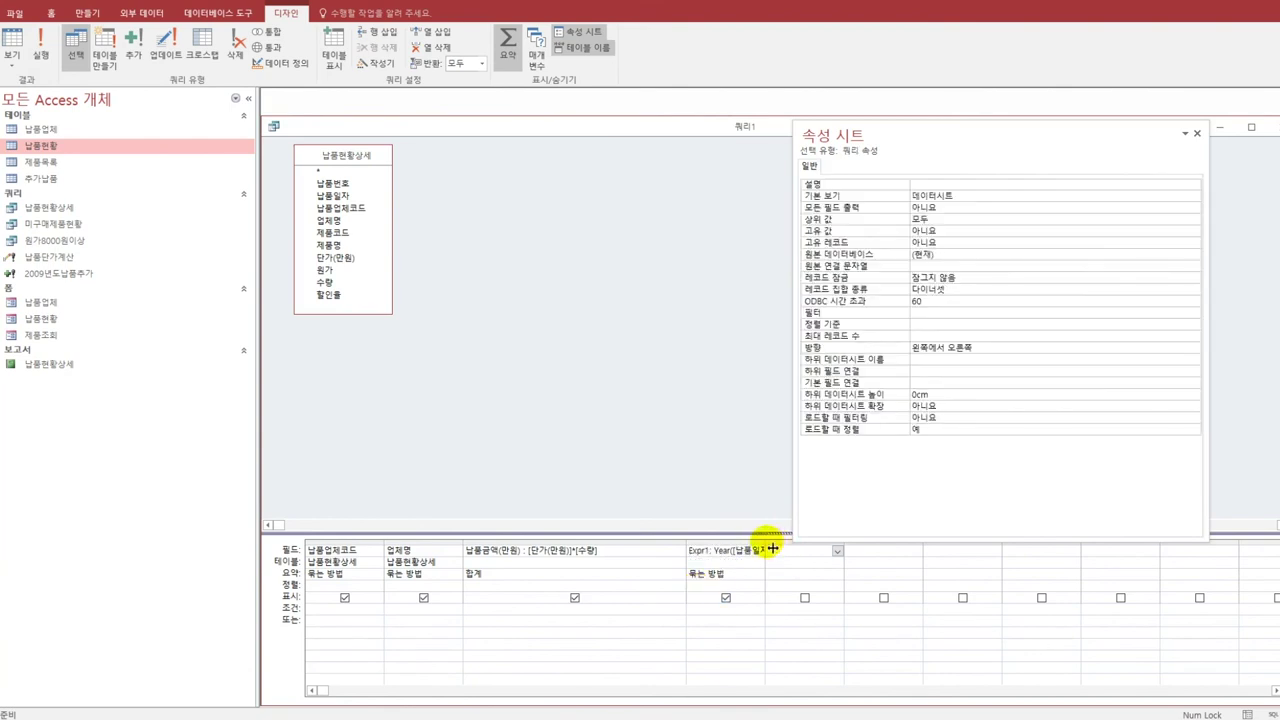
{"action": "left_click_drag", "start_coordinate": [777, 549], "coordinate": [796, 549]}
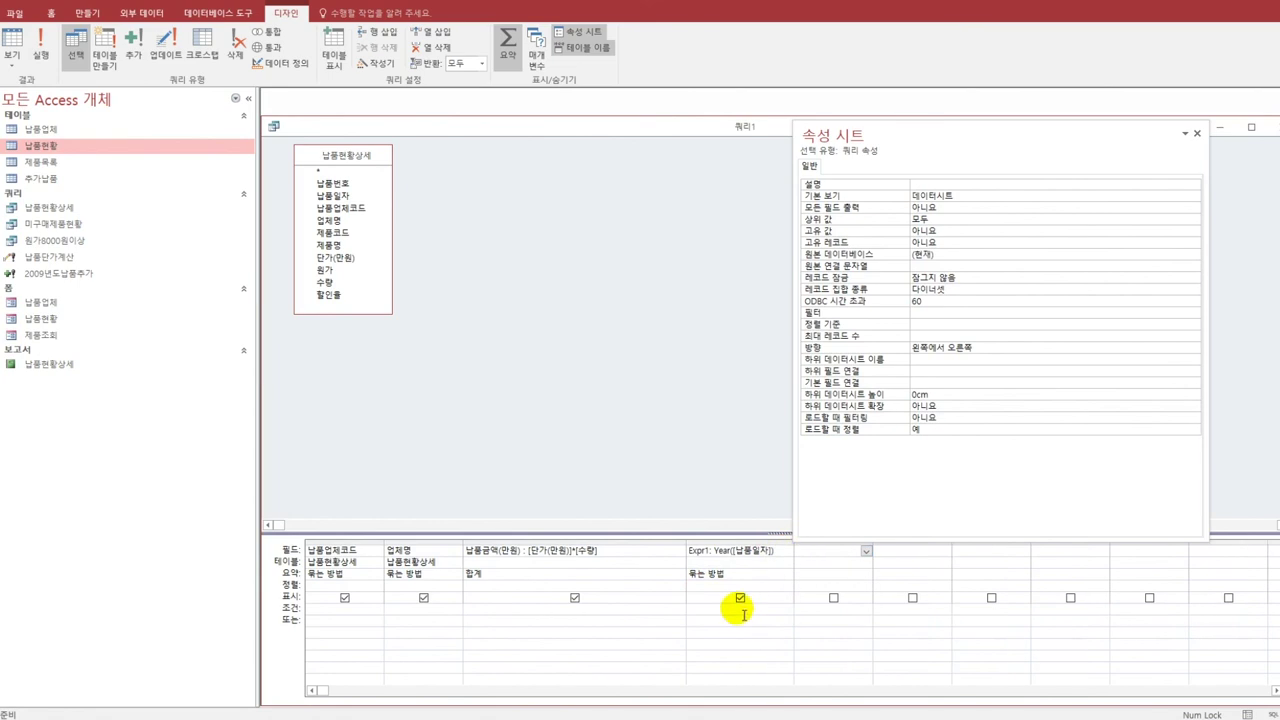
Hide the Year([납품일자]) column from the results and give it the parameter criterion [조회할 납품연도를 입력하세요], fully readable in the grid.
{"action": "left_click", "coordinate": [740, 598]}
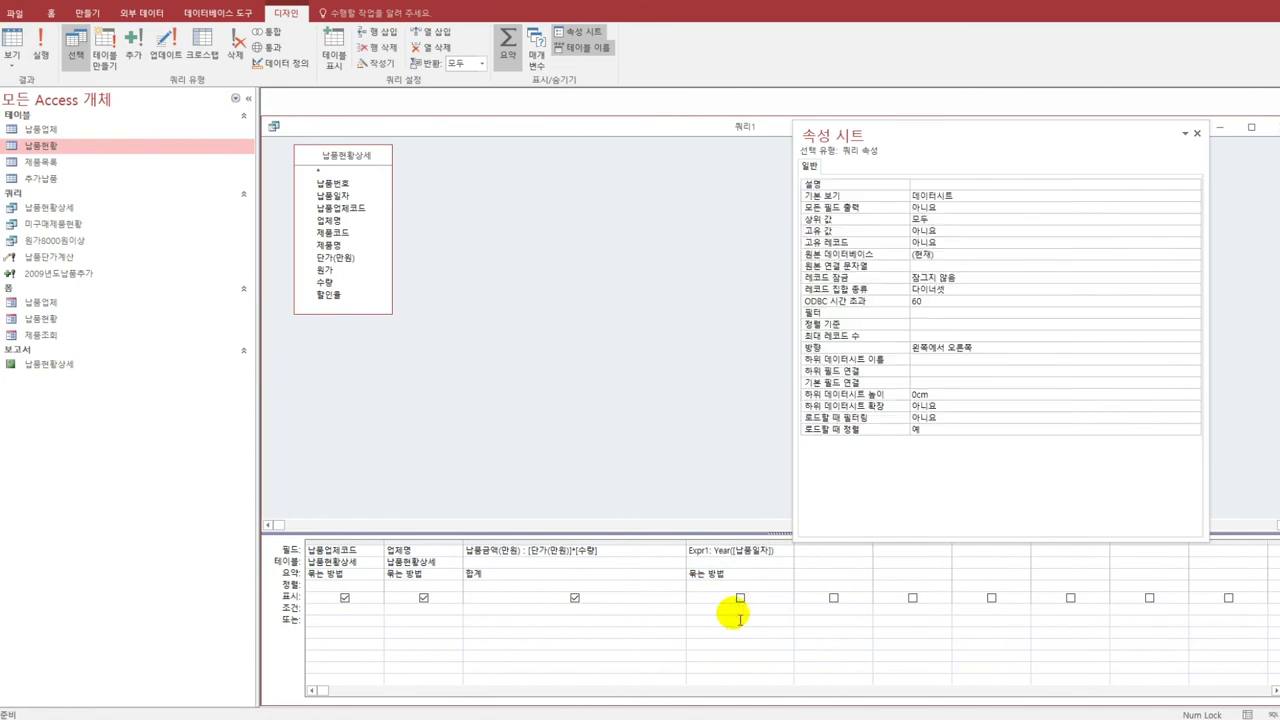
{"action": "left_click", "coordinate": [739, 615]}
{"action": "type", "text": "["}
{"action": "type", "text": "조회할 납"}
{"action": "type", "text": "품연도를 "}
{"action": "type", "text": "입력하세요"}
{"action": "type", "text": "]"}
{"action": "key", "text": "Return"}
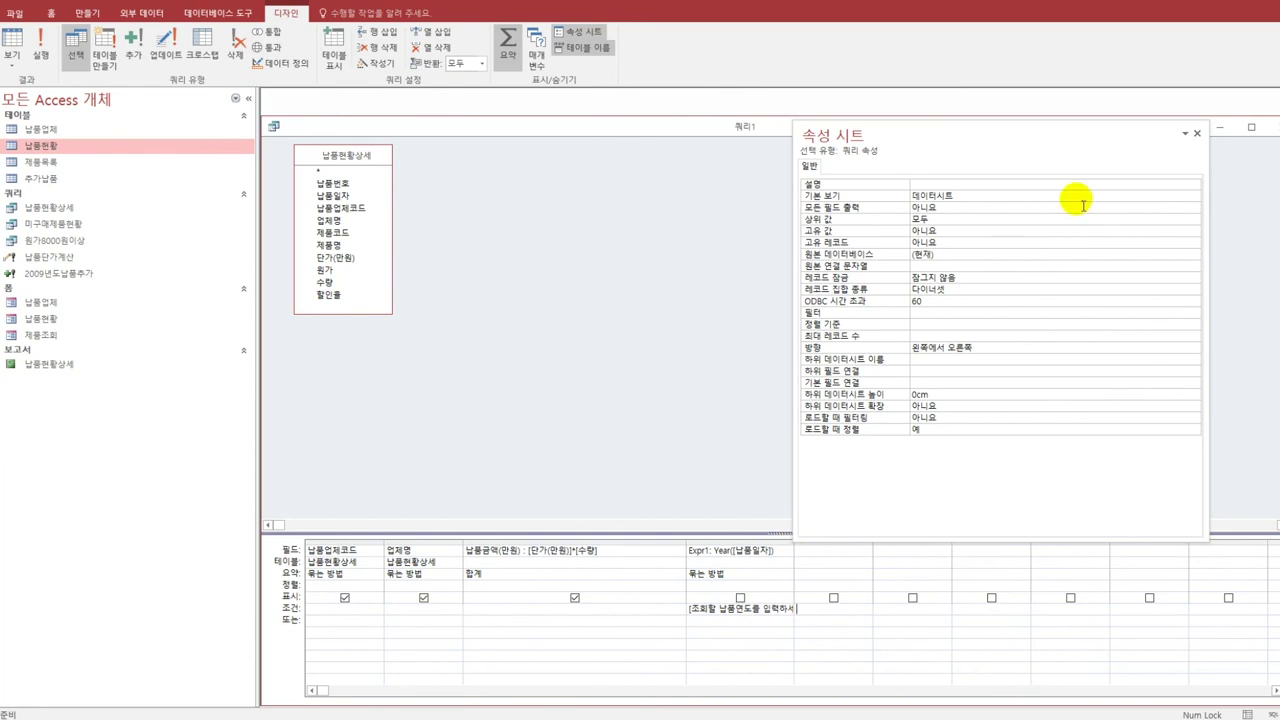
{"action": "left_click", "coordinate": [1197, 133]}
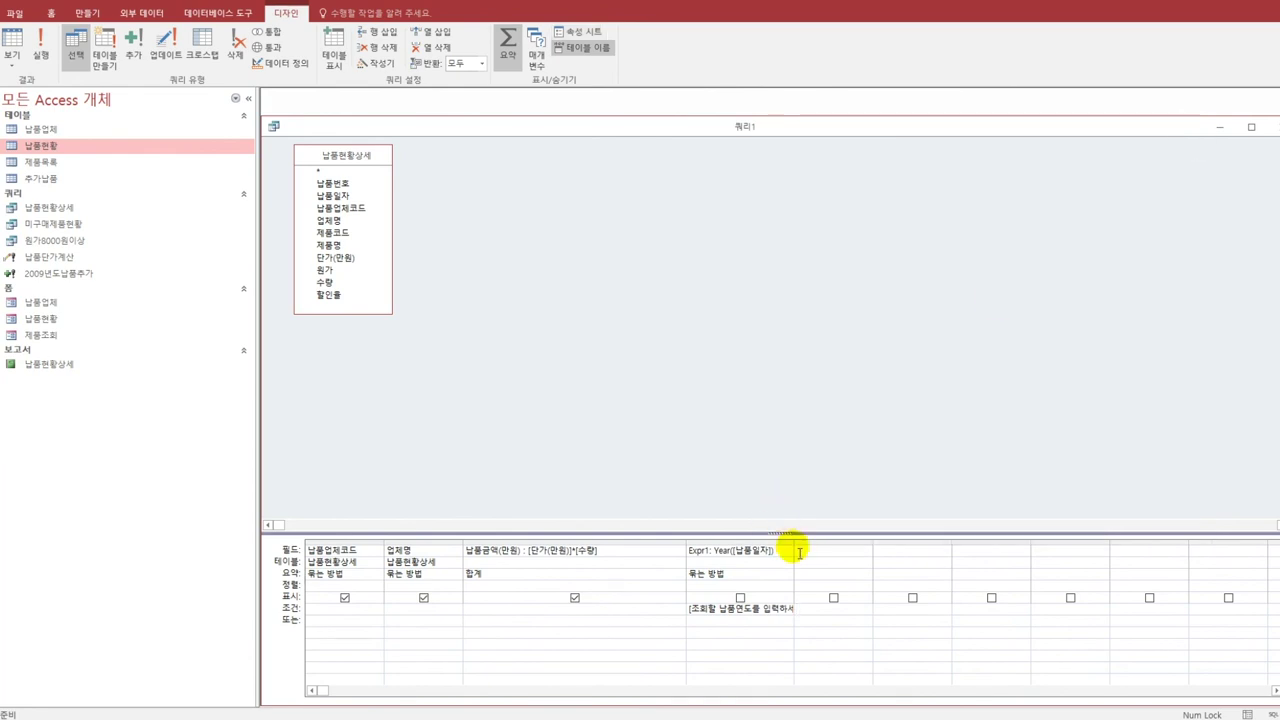
{"action": "left_click_drag", "start_coordinate": [797, 546], "coordinate": [836, 549]}
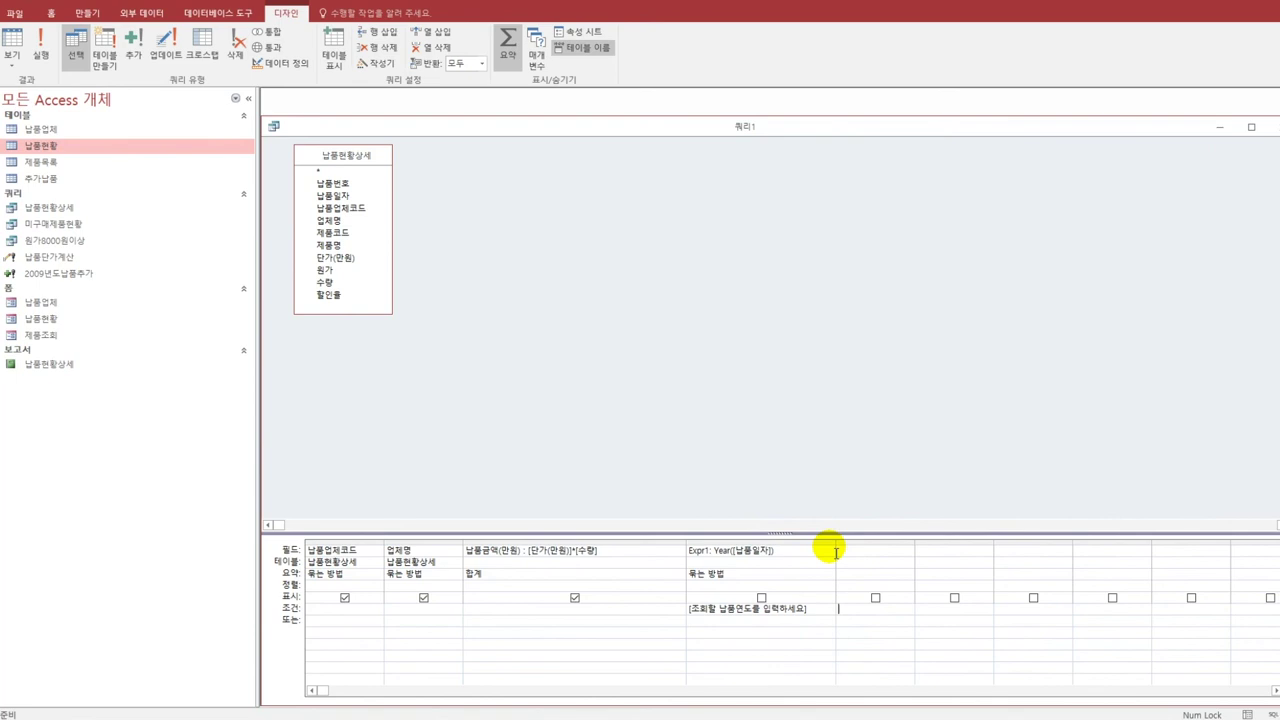
Preview the query's results for the delivery year 2007.
{"action": "left_click", "coordinate": [12, 42]}
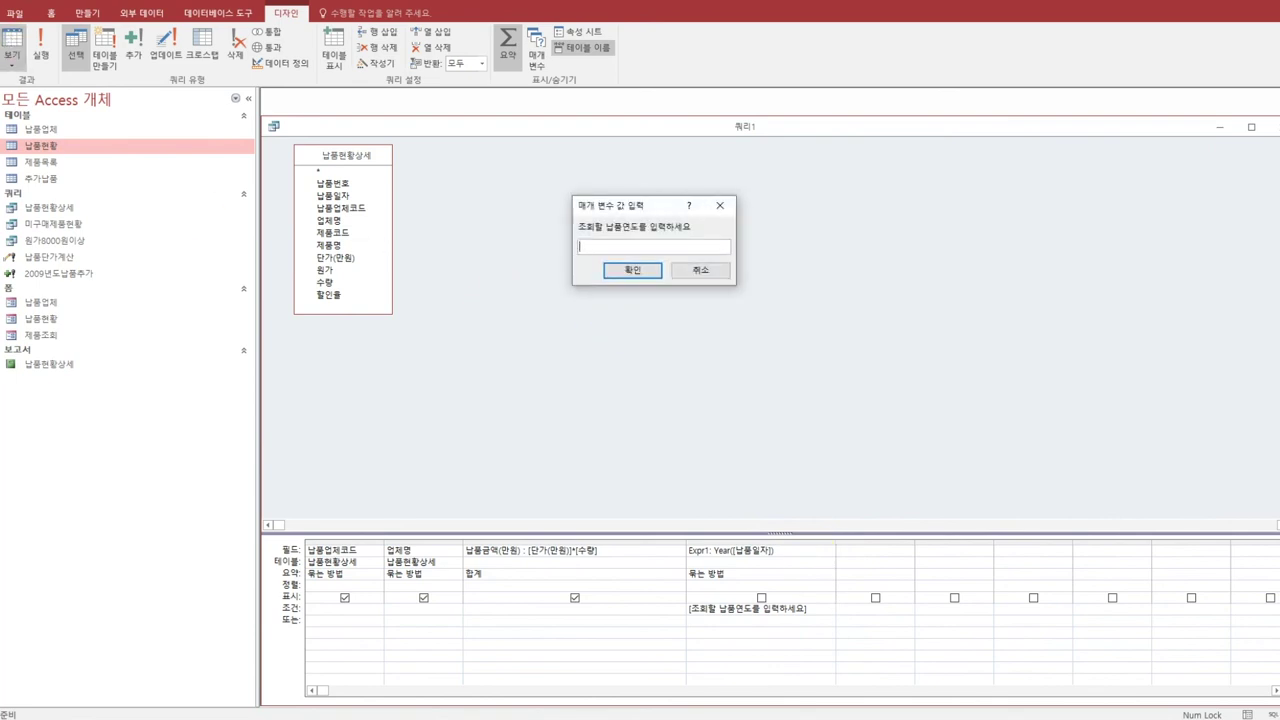
{"action": "type", "text": "2007"}
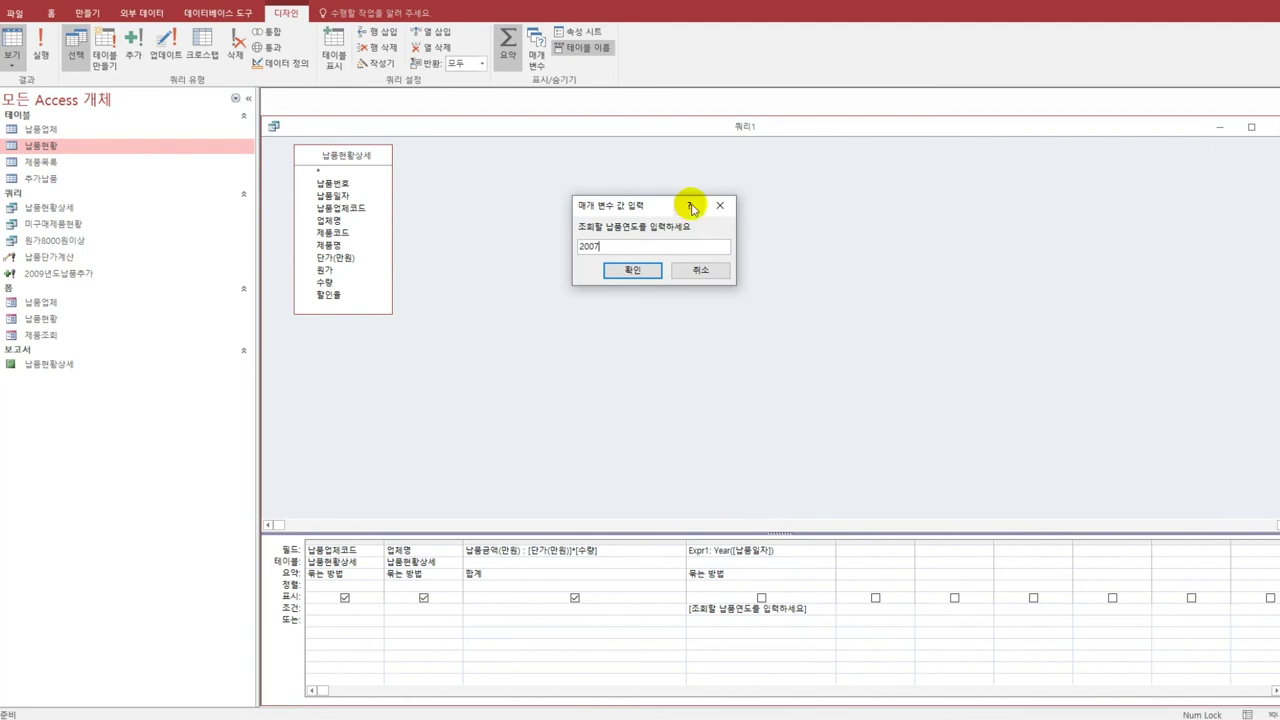
{"action": "left_click", "coordinate": [632, 270]}
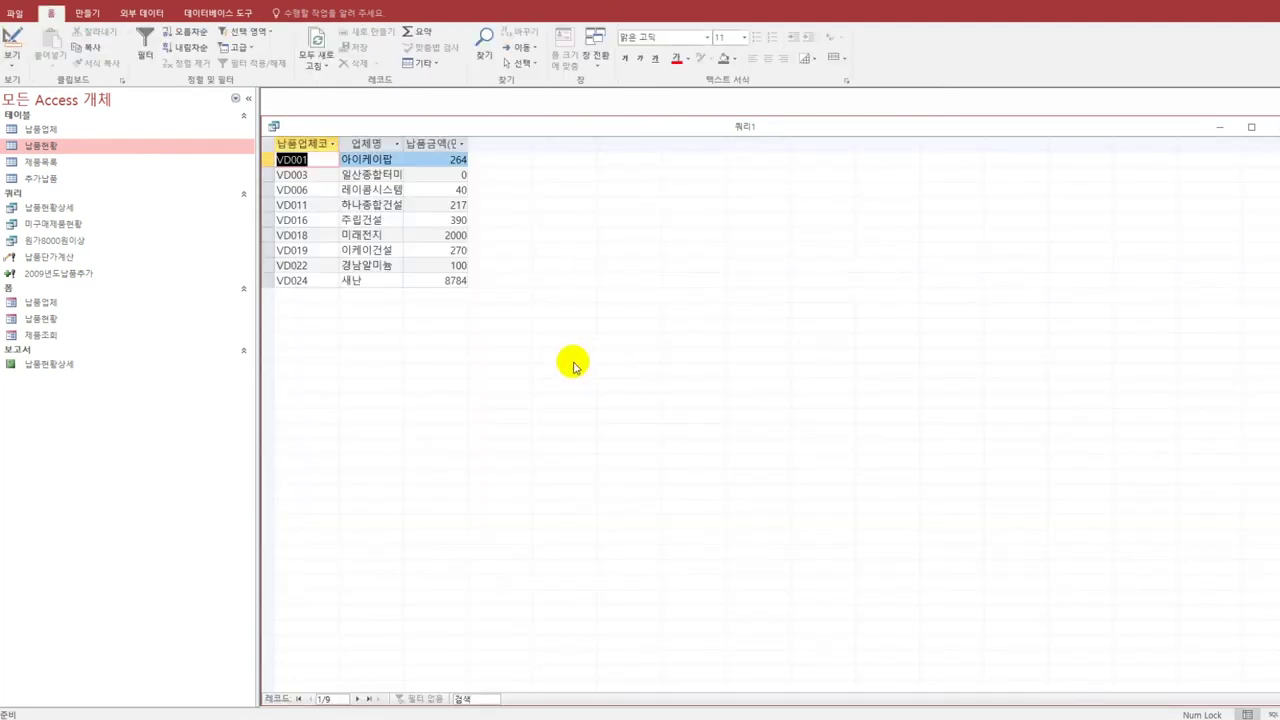
Widen the 업체명 and 납품업체코드 columns of the result datasheet to fit their contents.
{"action": "left_click_drag", "start_coordinate": [409, 144], "coordinate": [418, 145]}
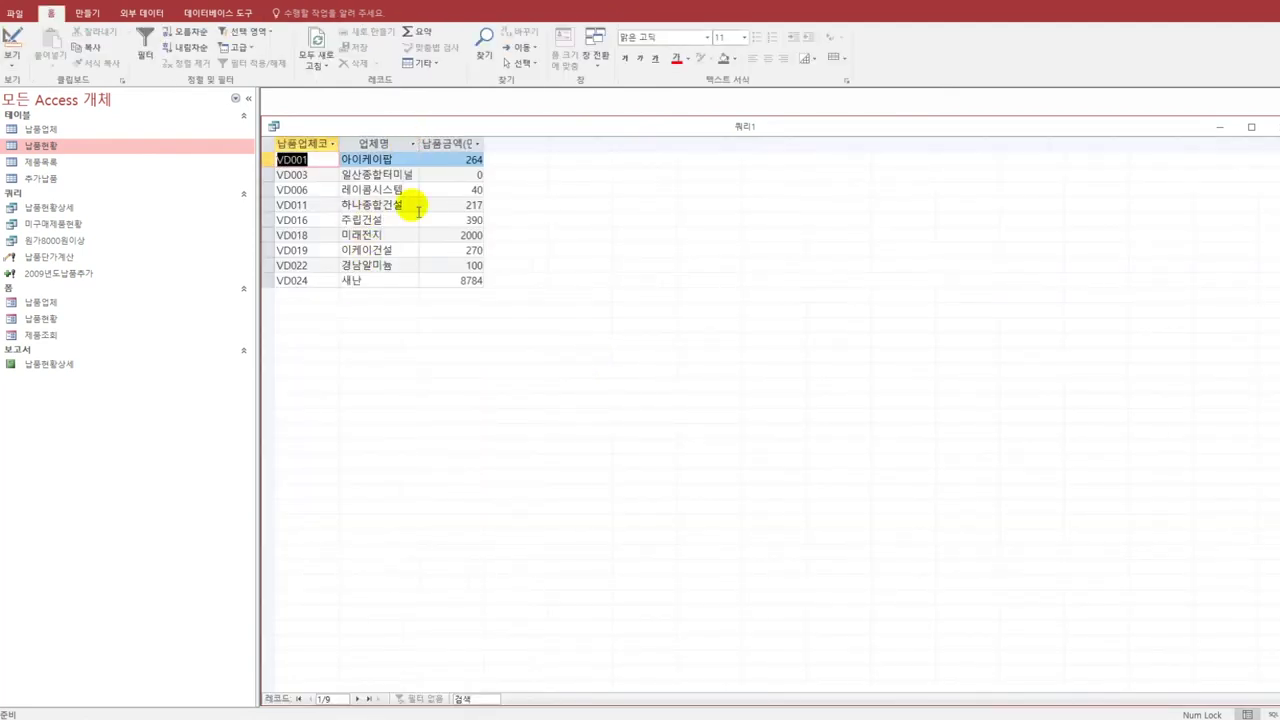
{"action": "left_click", "coordinate": [330, 144]}
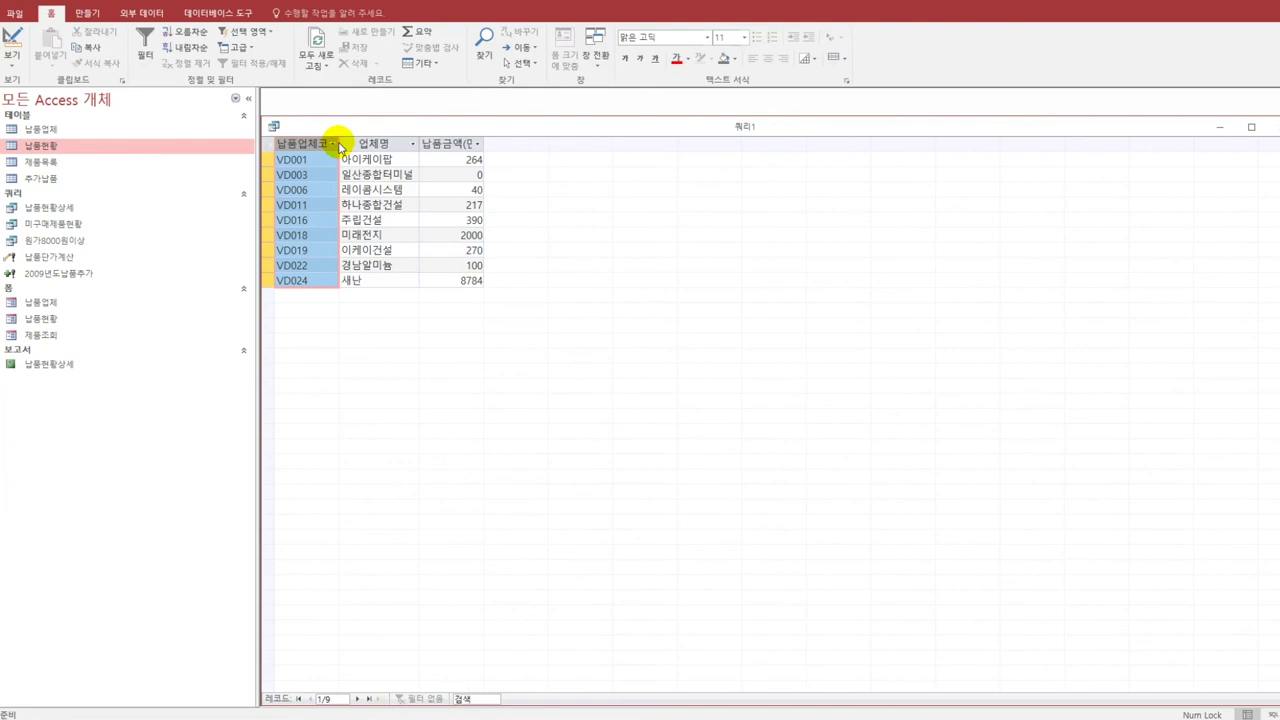
{"action": "left_click", "coordinate": [334, 144]}
{"action": "left_click", "coordinate": [337, 144]}
{"action": "double_click", "coordinate": [353, 144]}
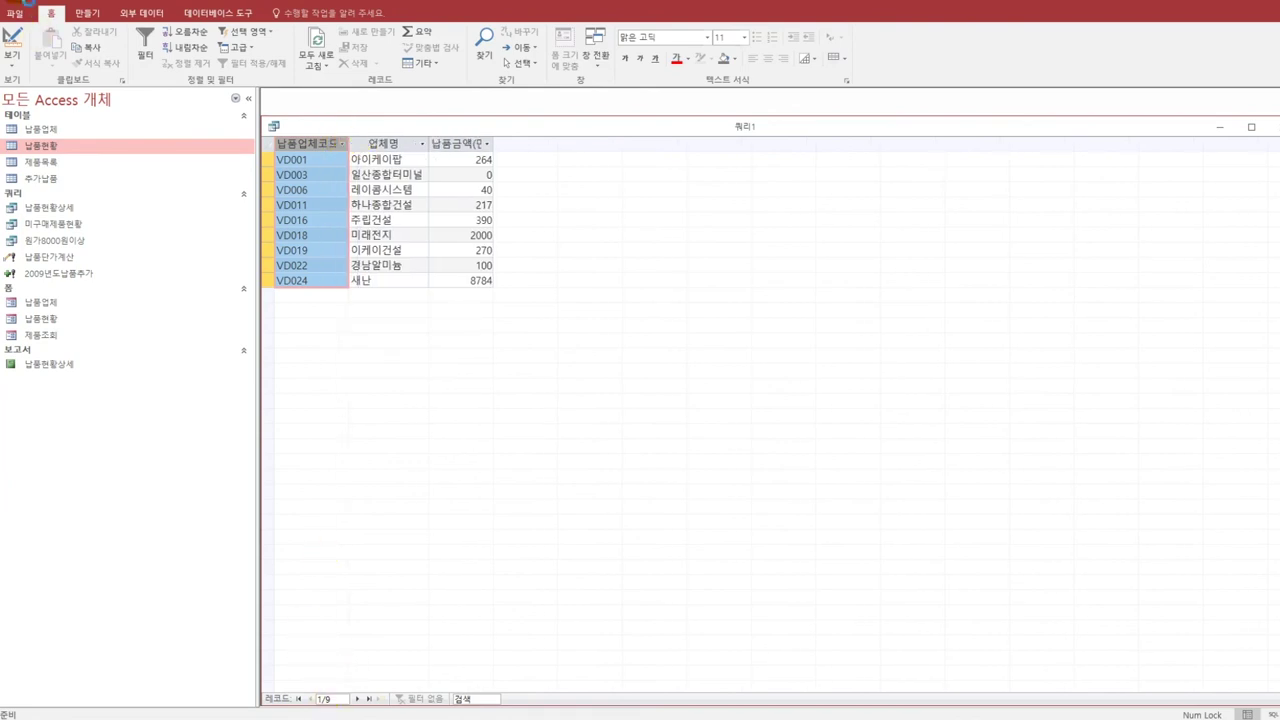
Start saving the new parameter query, opening its query name for entry.
{"action": "key", "text": "ctrl+s"}
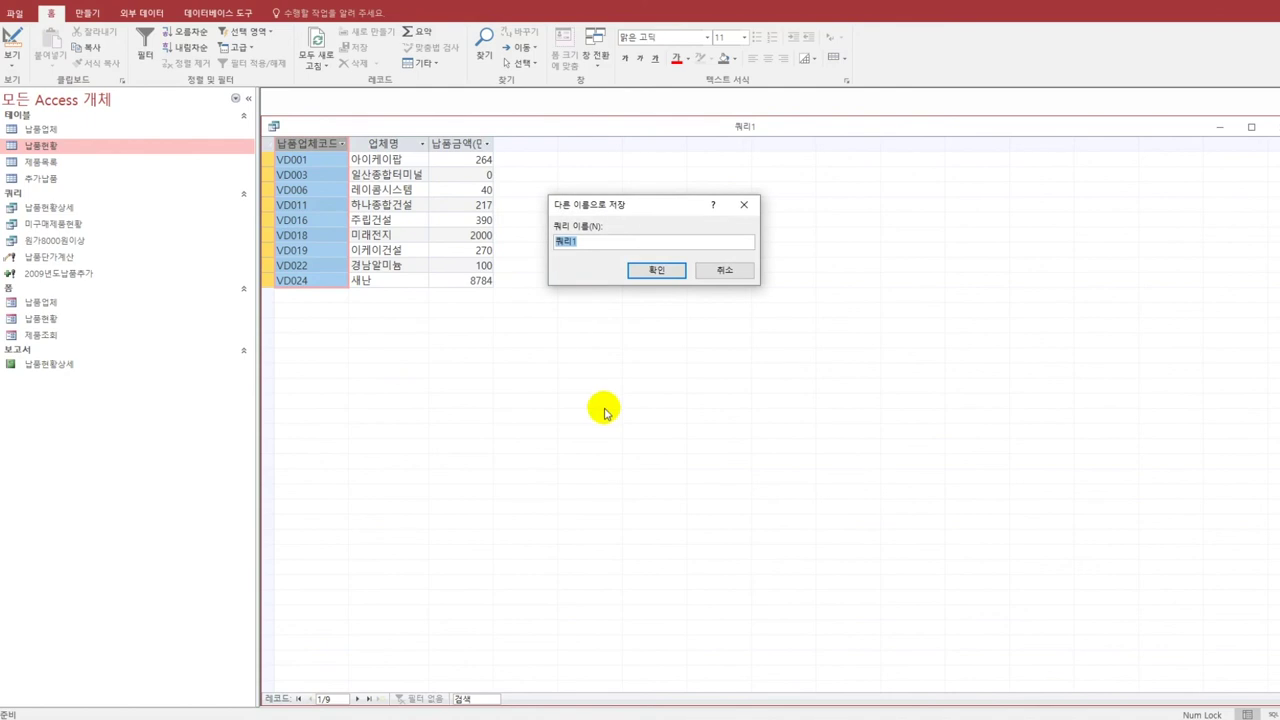